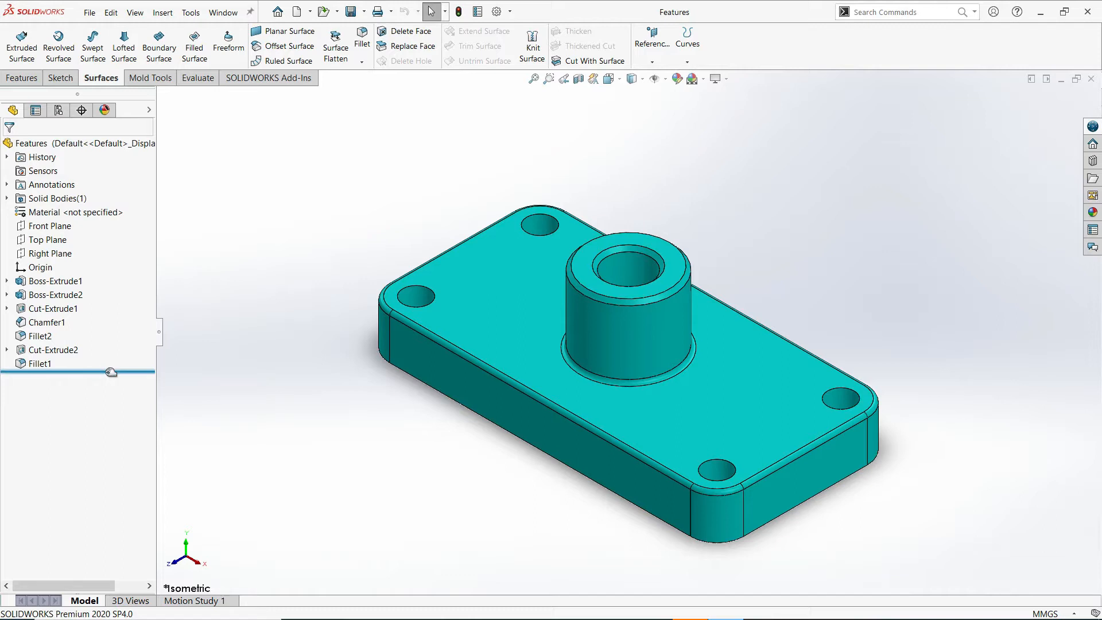
# Roll the feature history back to the start, advance it past Boss-Extrude1, and inspect the base plate's sketch.
pyautogui.moveTo(111, 371); pyautogui.dragTo(108, 281)
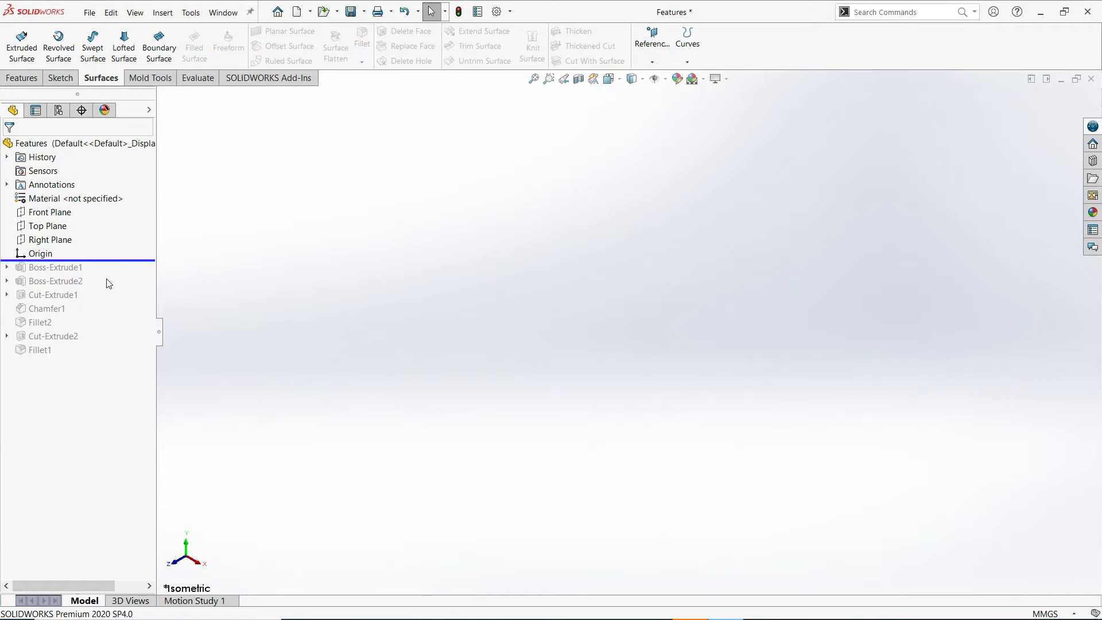
pyautogui.moveTo(109, 257); pyautogui.dragTo(117, 288)
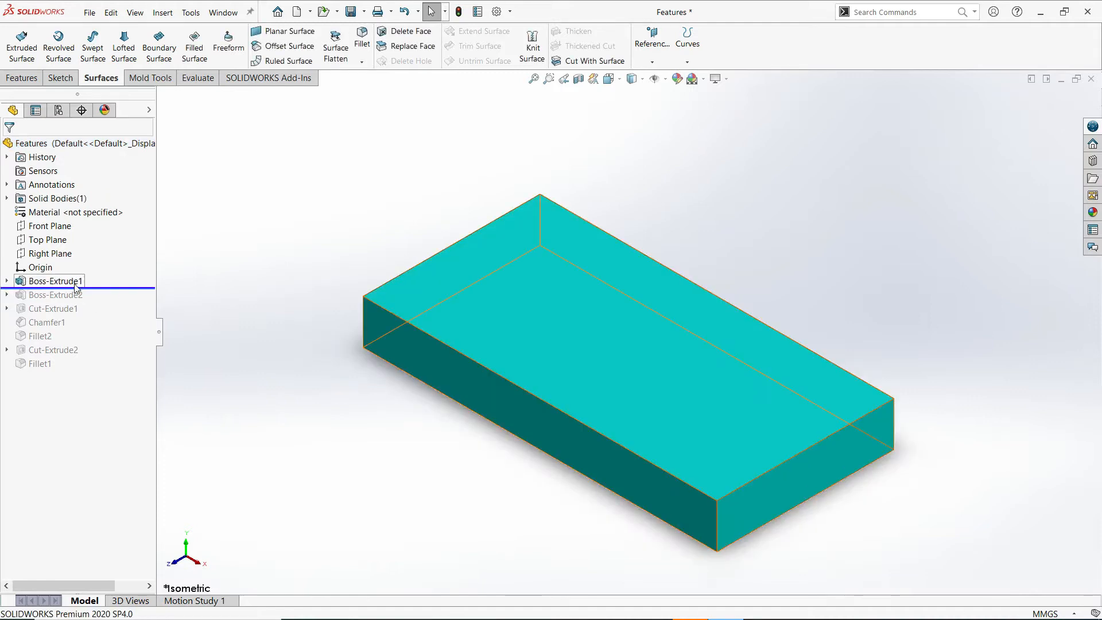
pyautogui.click(7, 281)
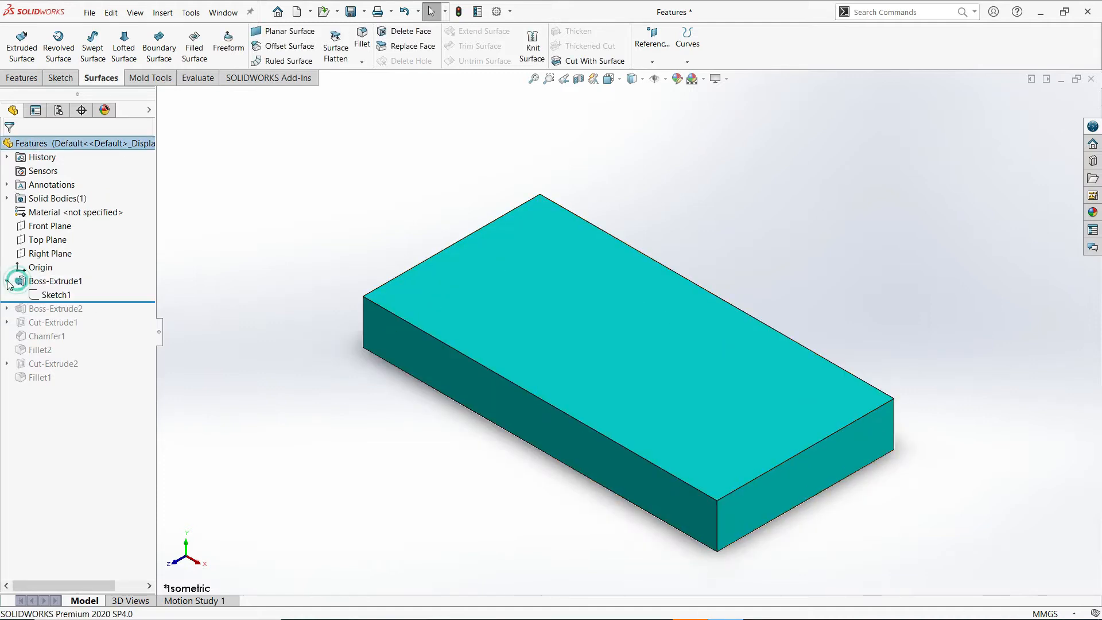
pyautogui.click(51, 295)
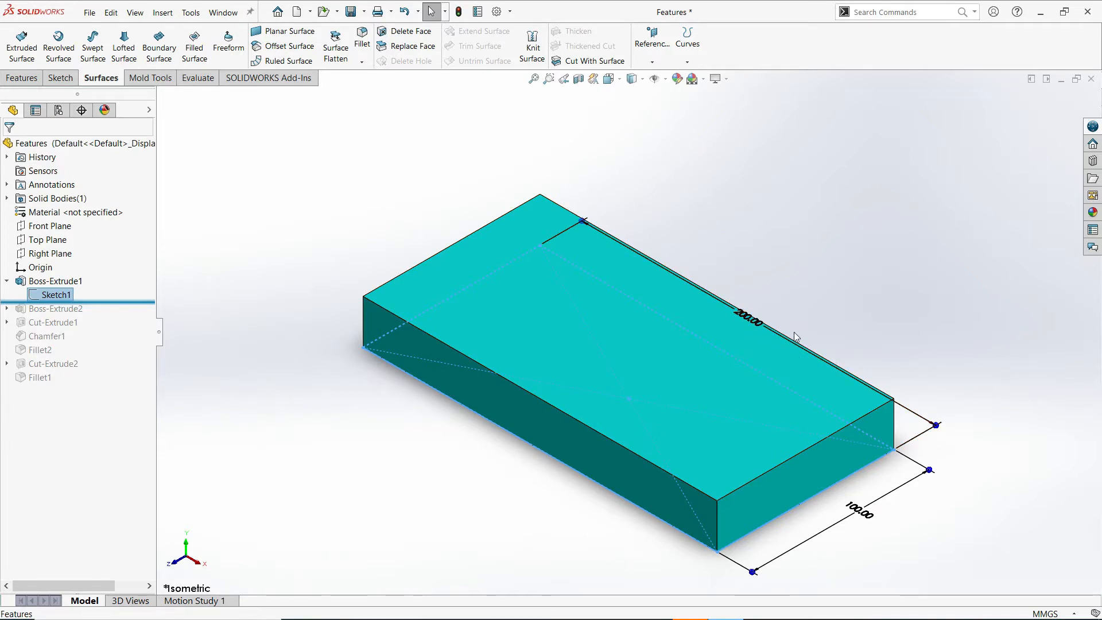
# Advance the rollback position past Boss-Extrude2 and inspect the sketch behind the cylindrical boss.
pyautogui.moveTo(115, 301); pyautogui.dragTo(115, 314)
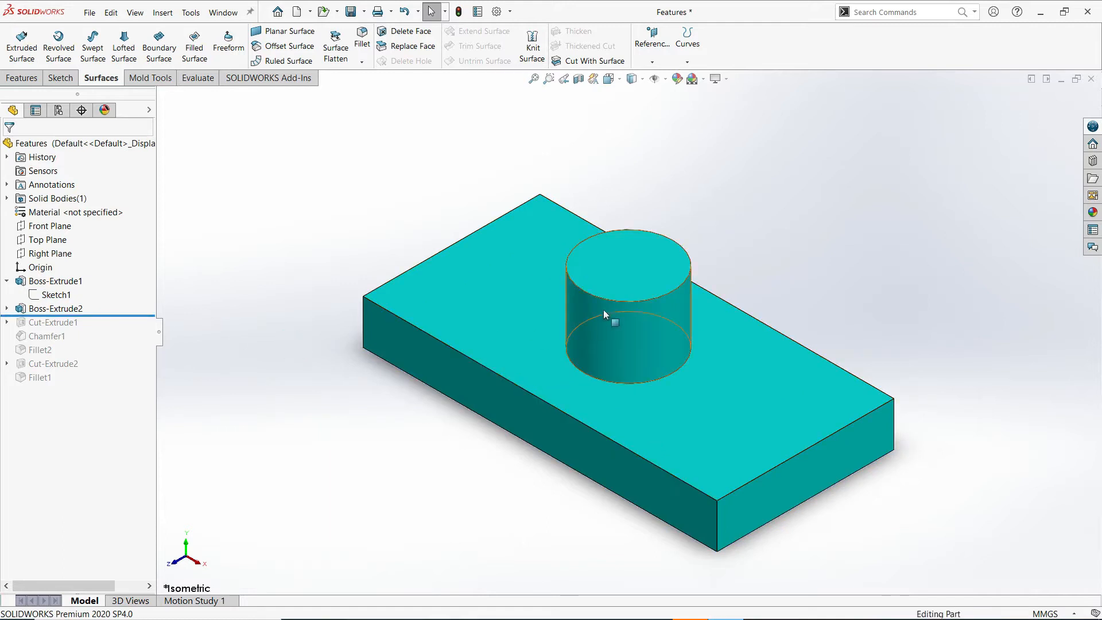
pyautogui.click(7, 309)
pyautogui.click(56, 322)
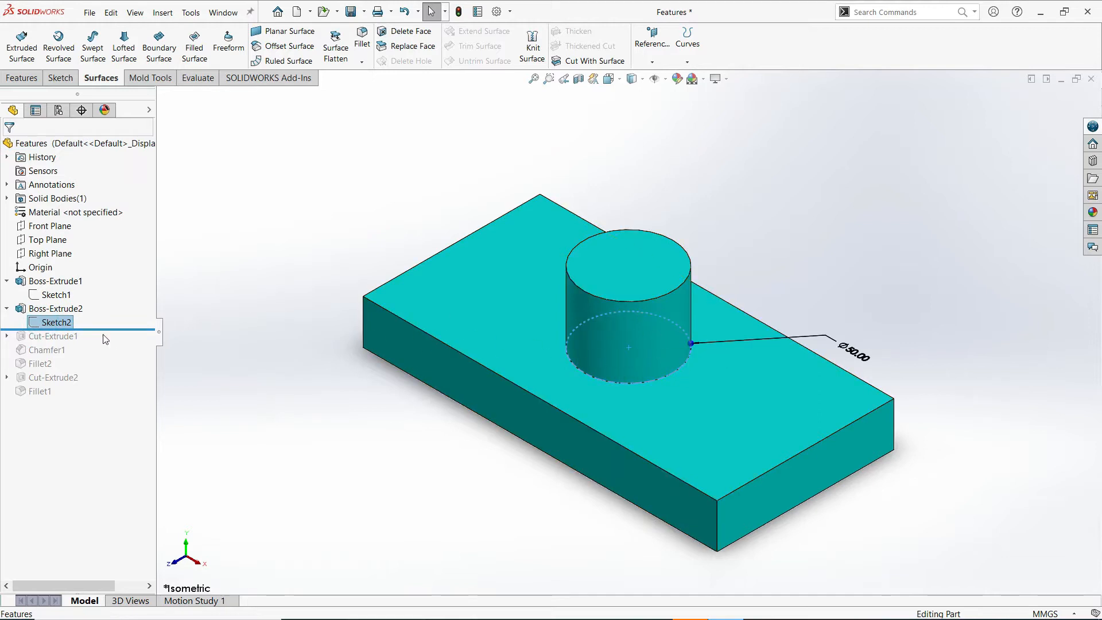
# Advance the rollback position past Cut-Extrude1 and examine the boss's bore and its sketch.
pyautogui.moveTo(105, 329); pyautogui.dragTo(76, 343)
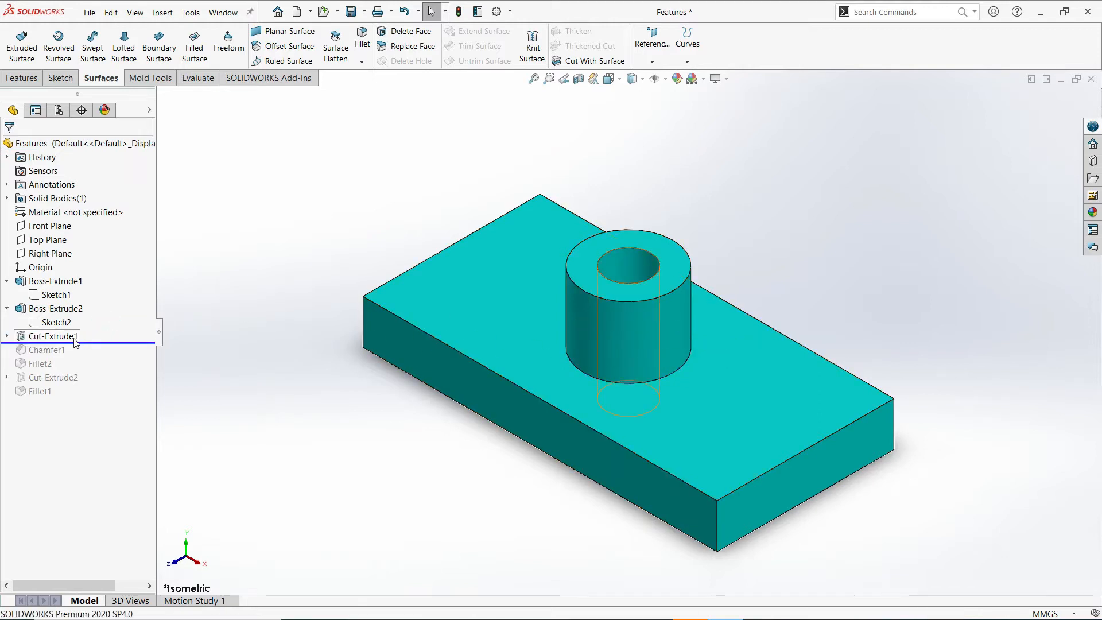
pyautogui.moveTo(682, 211)
pyautogui.mouseDown(button='middle')
pyautogui.moveTo(677, 321)
pyautogui.moveTo(708, 222)
pyautogui.moveTo(674, 223)
pyautogui.mouseUp(button='middle')
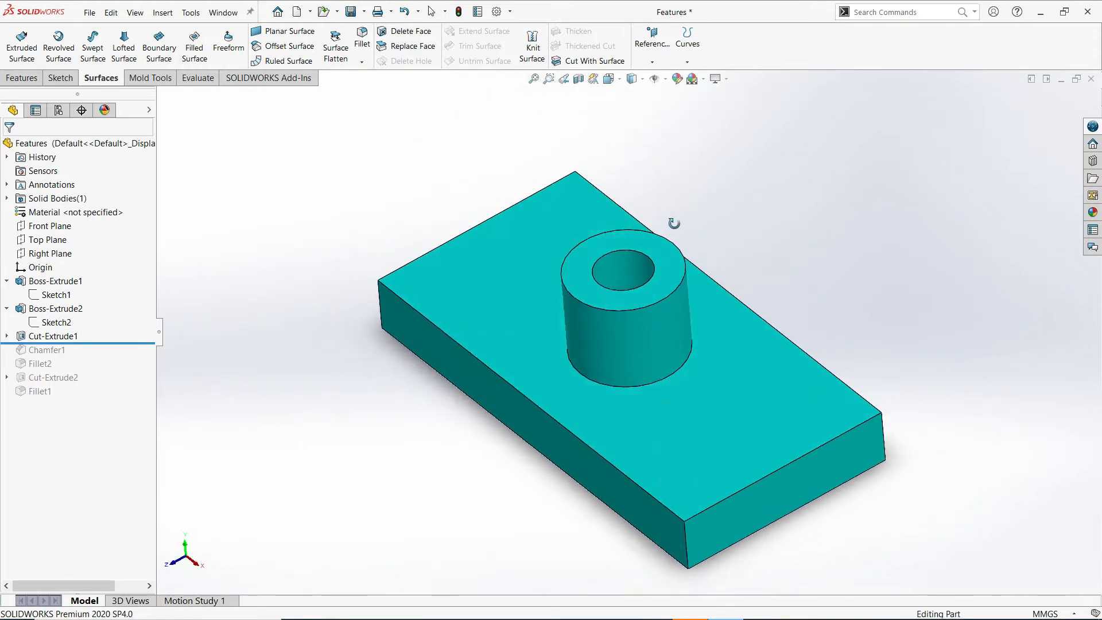
pyautogui.press('Escape')
pyautogui.click(6, 337)
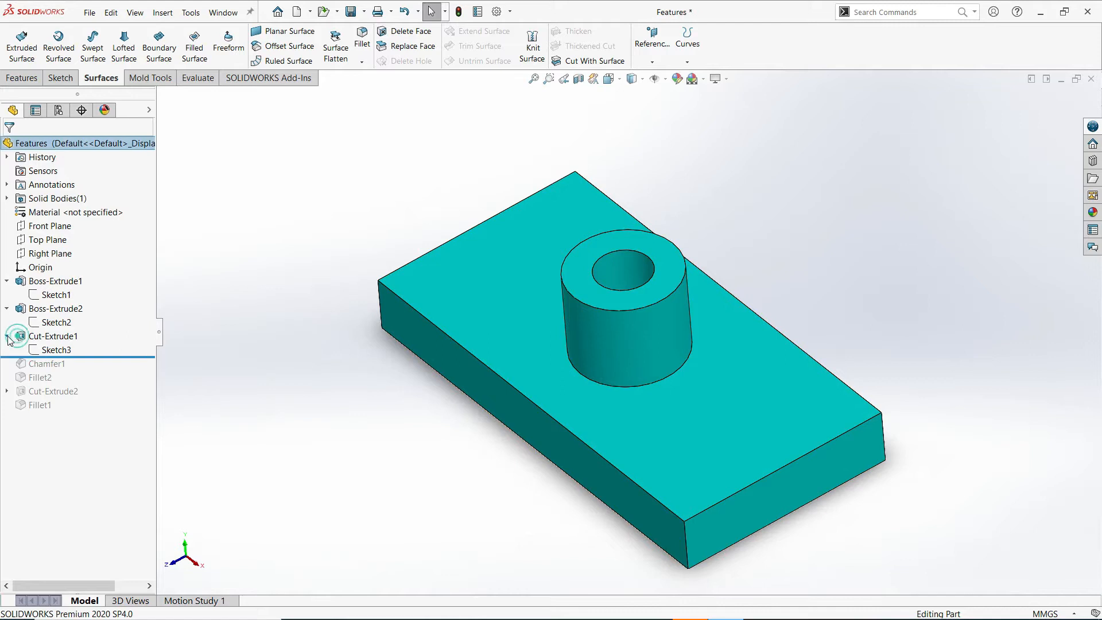
pyautogui.click(48, 353)
pyautogui.click(262, 353)
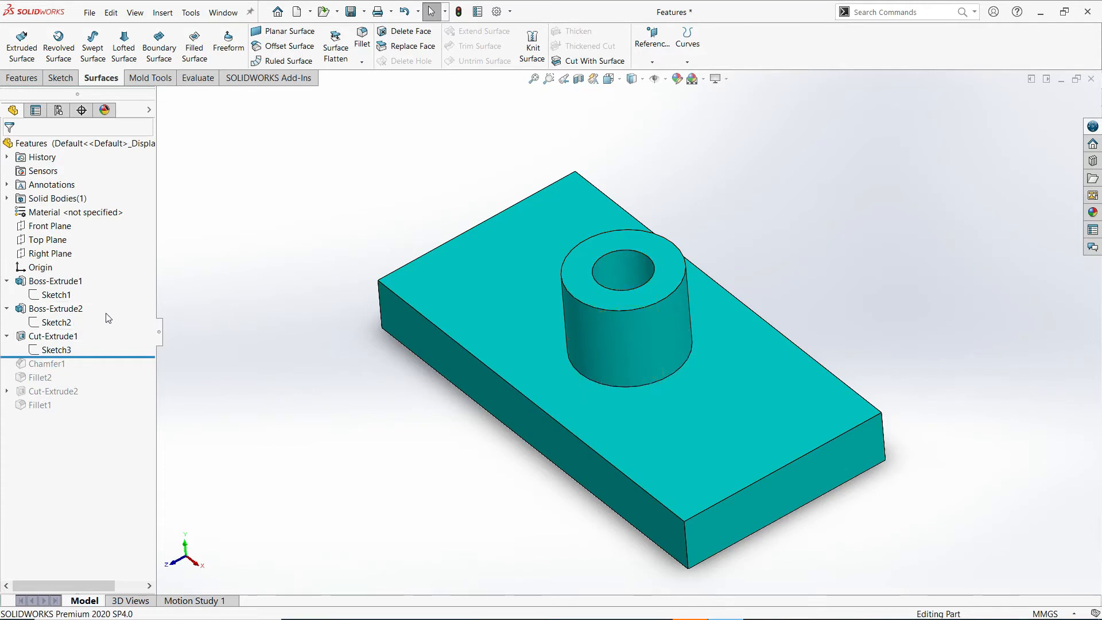
# Advance the rollback position through Chamfer1, Fillet2, Cut-Extrude2 and Fillet1, examining what each feature adds to the part.
pyautogui.moveTo(89, 356); pyautogui.dragTo(91, 371)
pyautogui.moveTo(570, 260); pyautogui.dragTo(596, 227, button='middle')
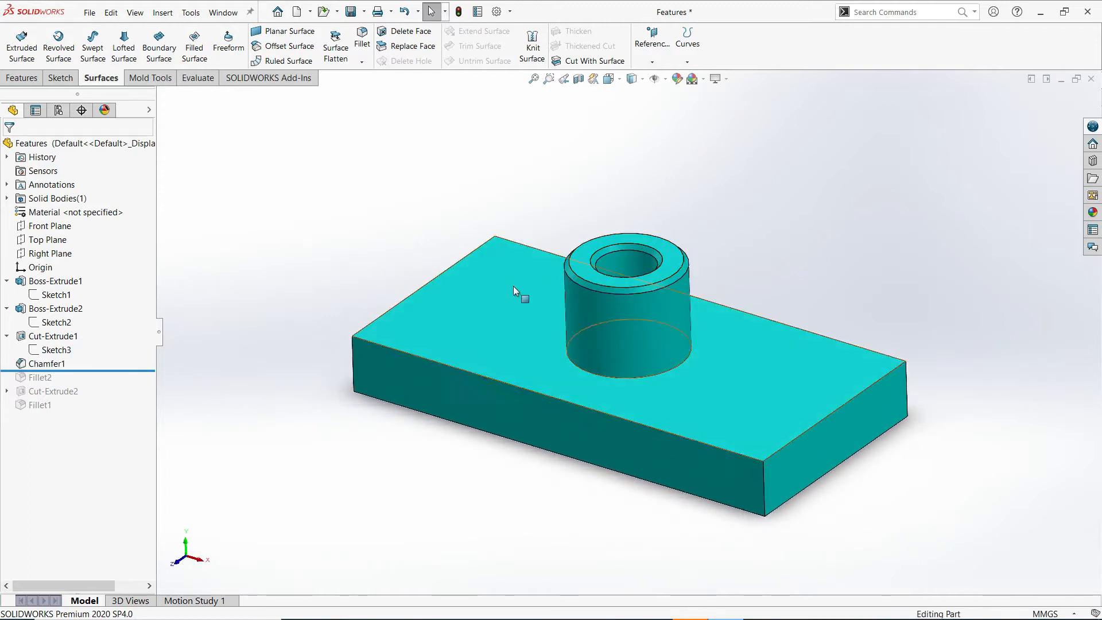
pyautogui.moveTo(91, 370); pyautogui.dragTo(105, 392)
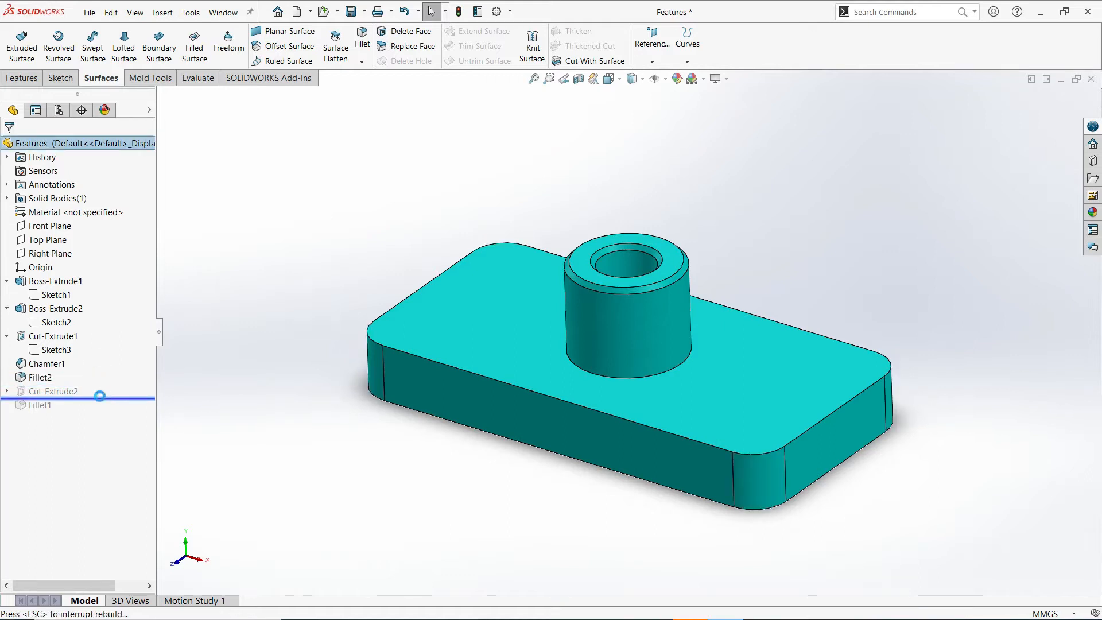
pyautogui.click(8, 391)
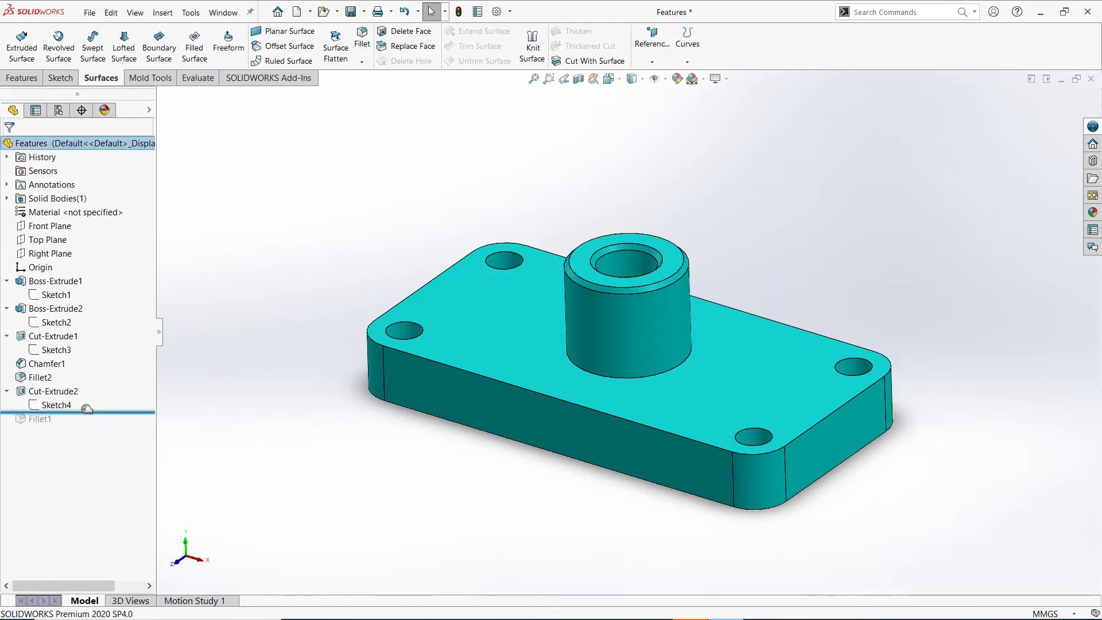
pyautogui.moveTo(83, 411); pyautogui.dragTo(86, 425)
pyautogui.moveTo(302, 368); pyautogui.dragTo(300, 391, button='middle')
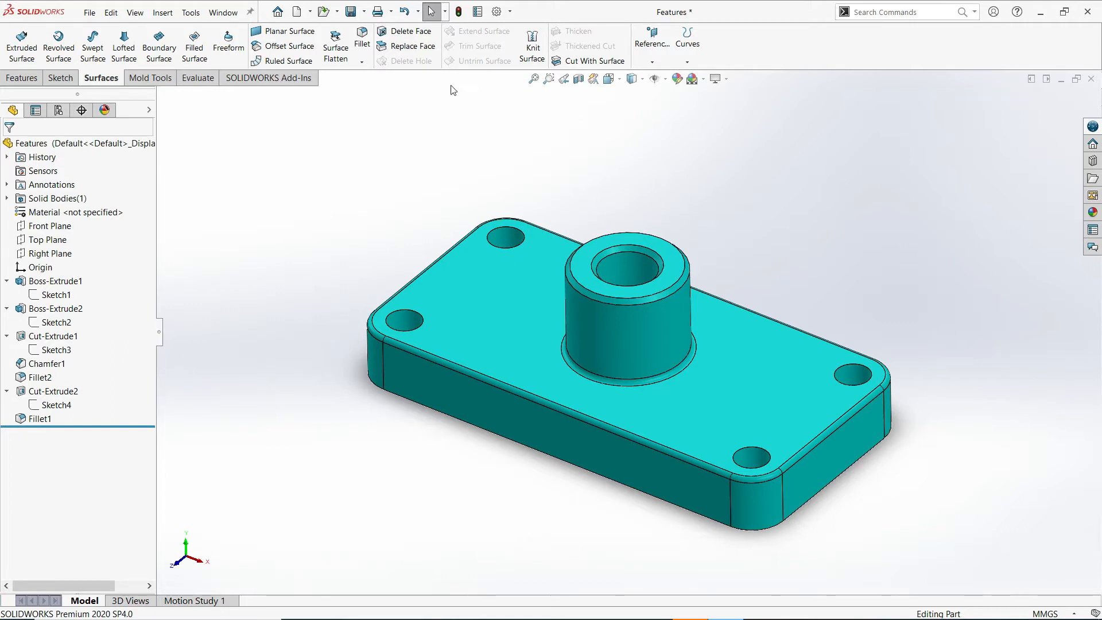
# Create a new part document and start a sketch on the Right Plane.
pyautogui.click(298, 12)
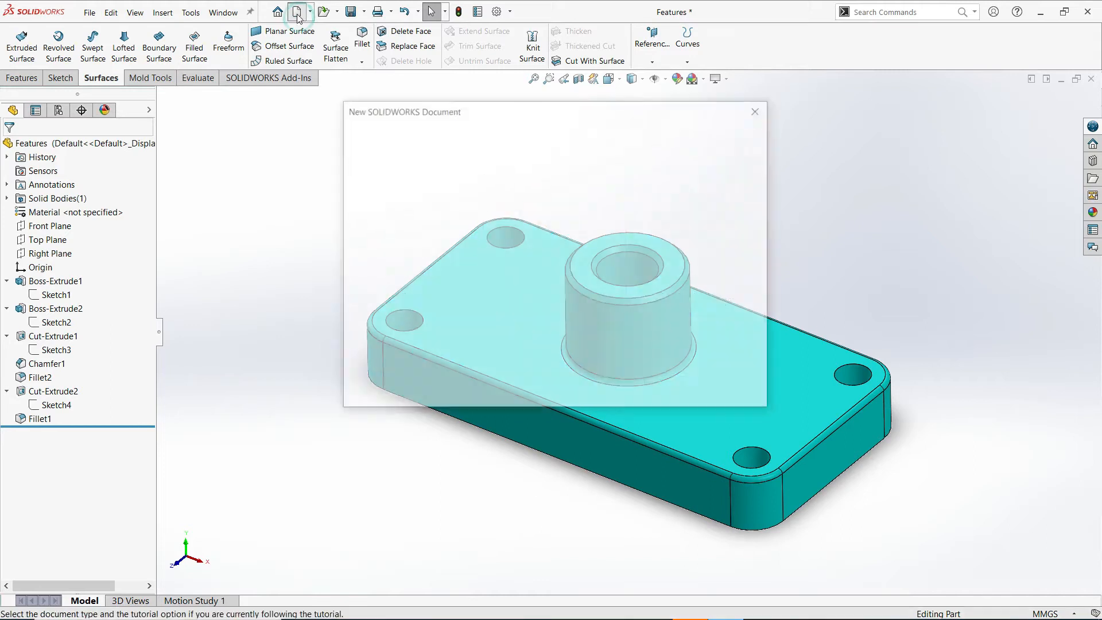
pyautogui.click(597, 382)
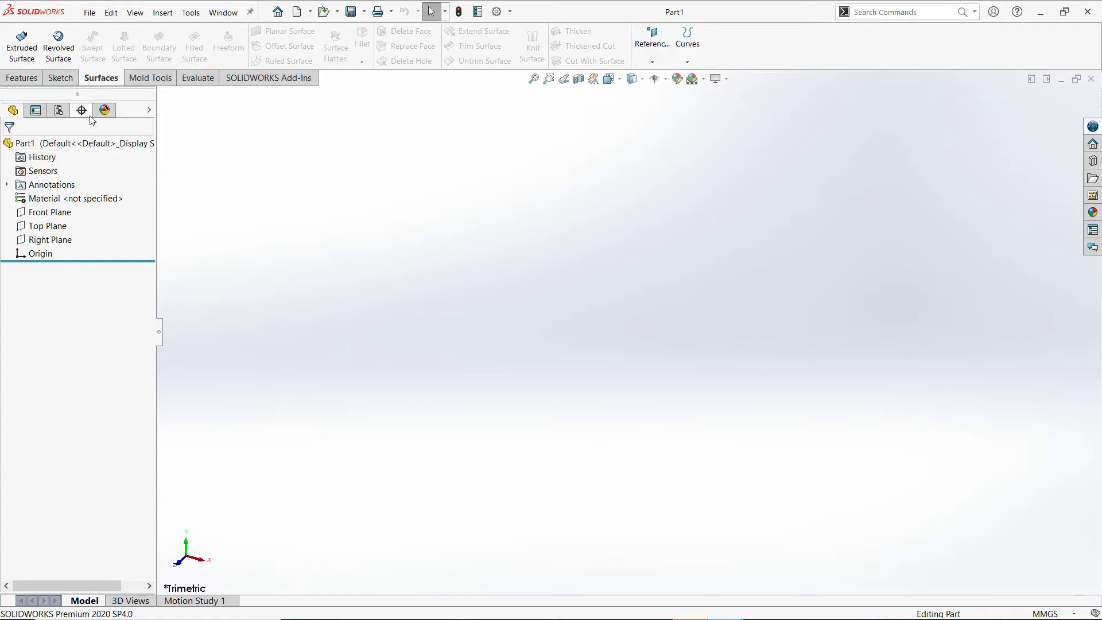
pyautogui.click(60, 78)
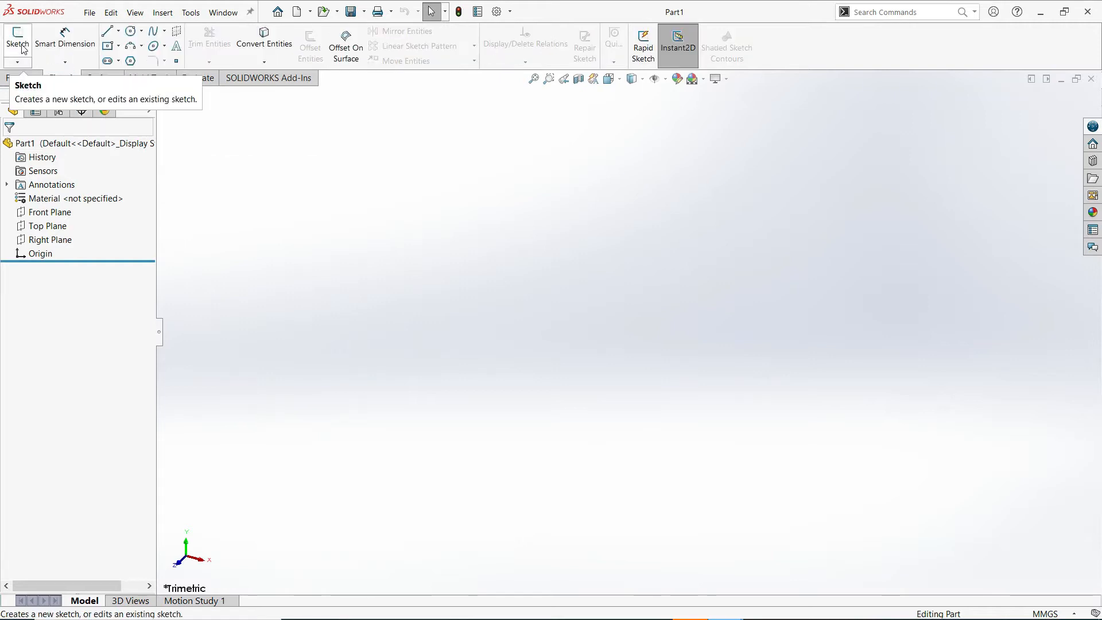
pyautogui.click(23, 49)
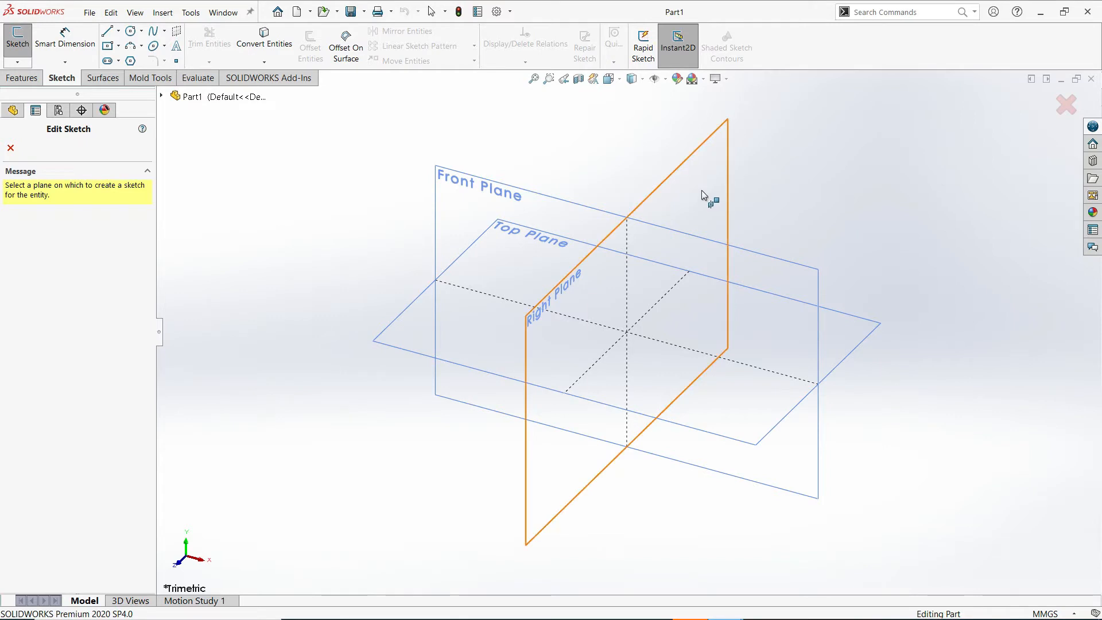
pyautogui.click(686, 191)
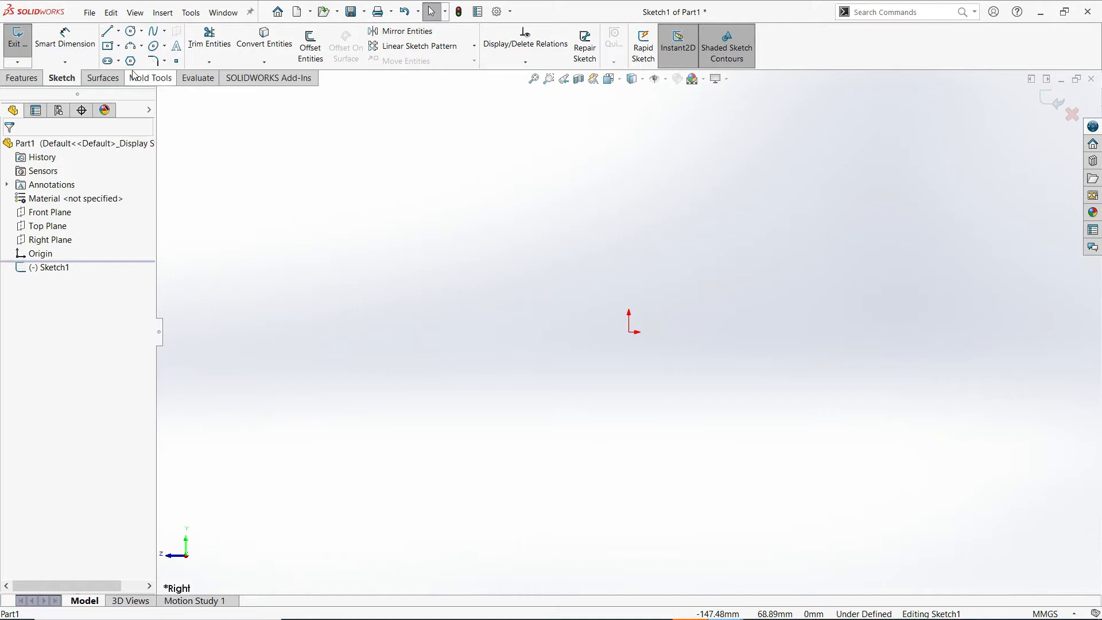
# Draw a closed six-line bent profile from the origin, with a horizontal base about 68 mm long and an angled arm with a perpendicular end.
pyautogui.click(106, 35)
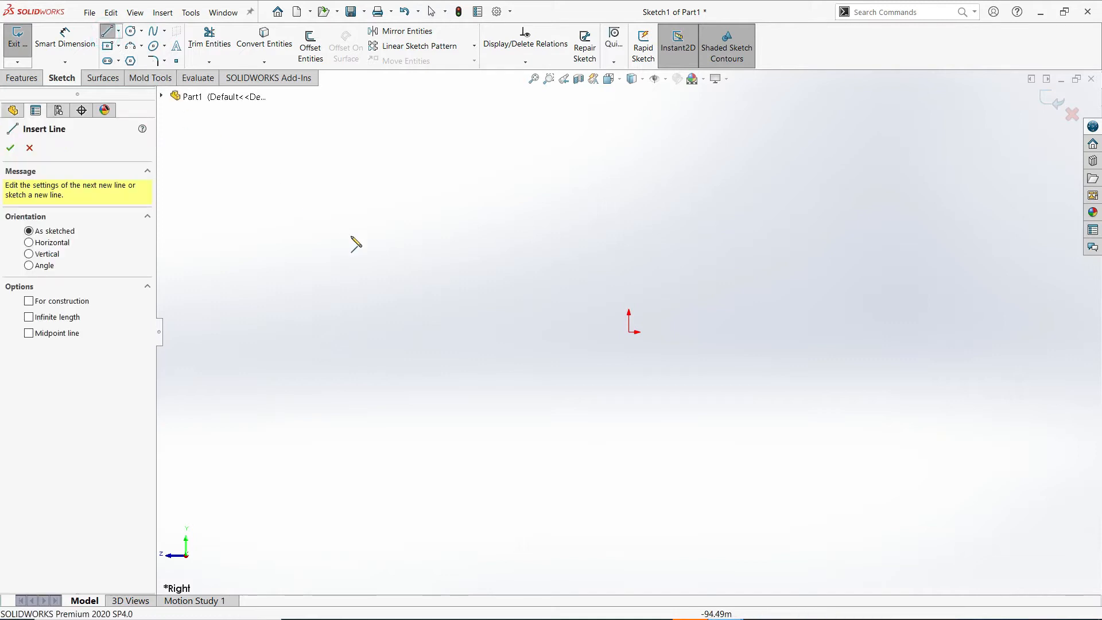
pyautogui.click(630, 332)
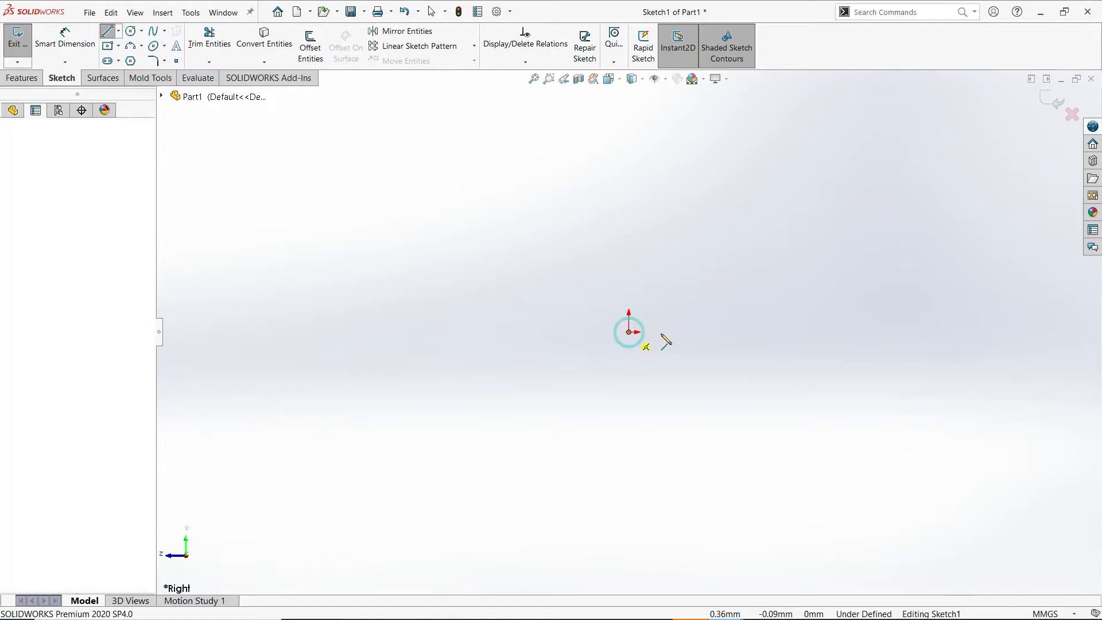
pyautogui.click(845, 332)
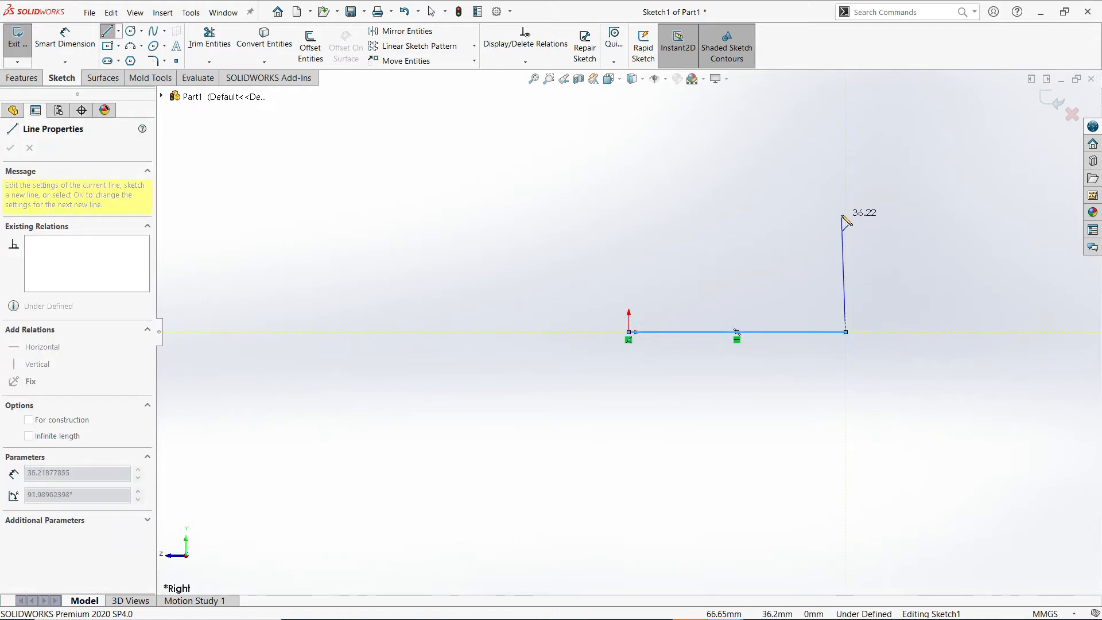
pyautogui.click(806, 208)
pyautogui.click(653, 206)
pyautogui.click(520, 122)
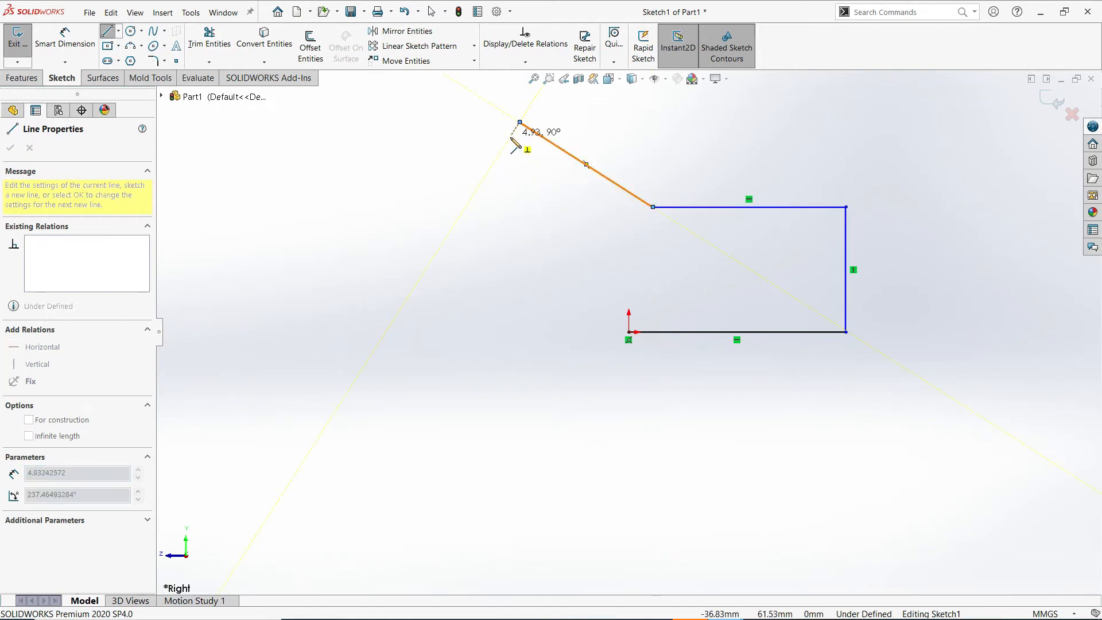
pyautogui.click(456, 219)
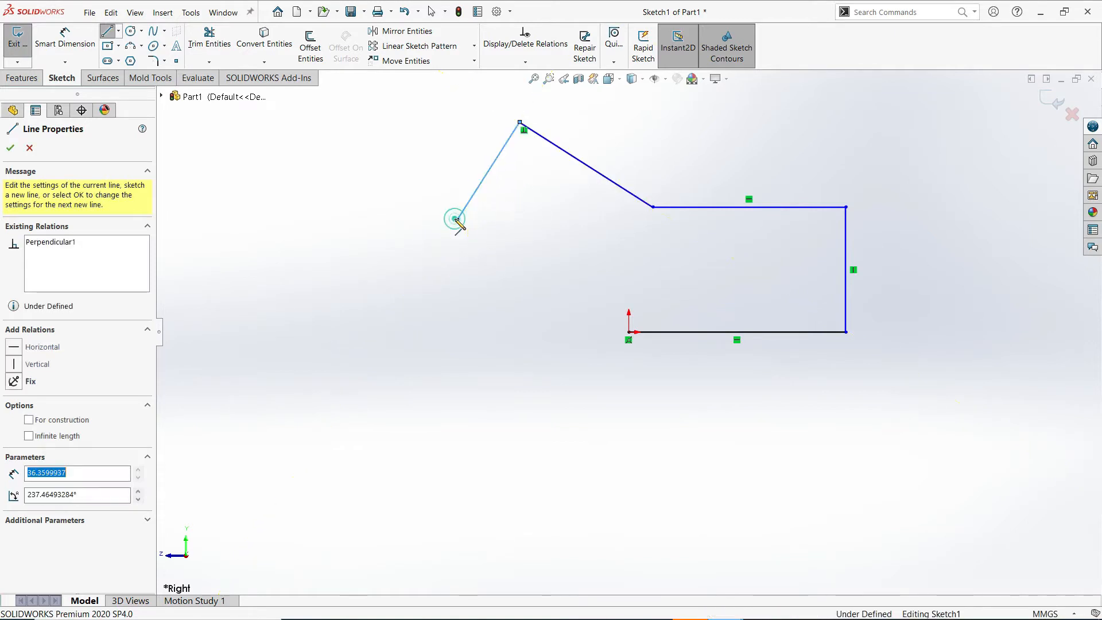
pyautogui.click(629, 332)
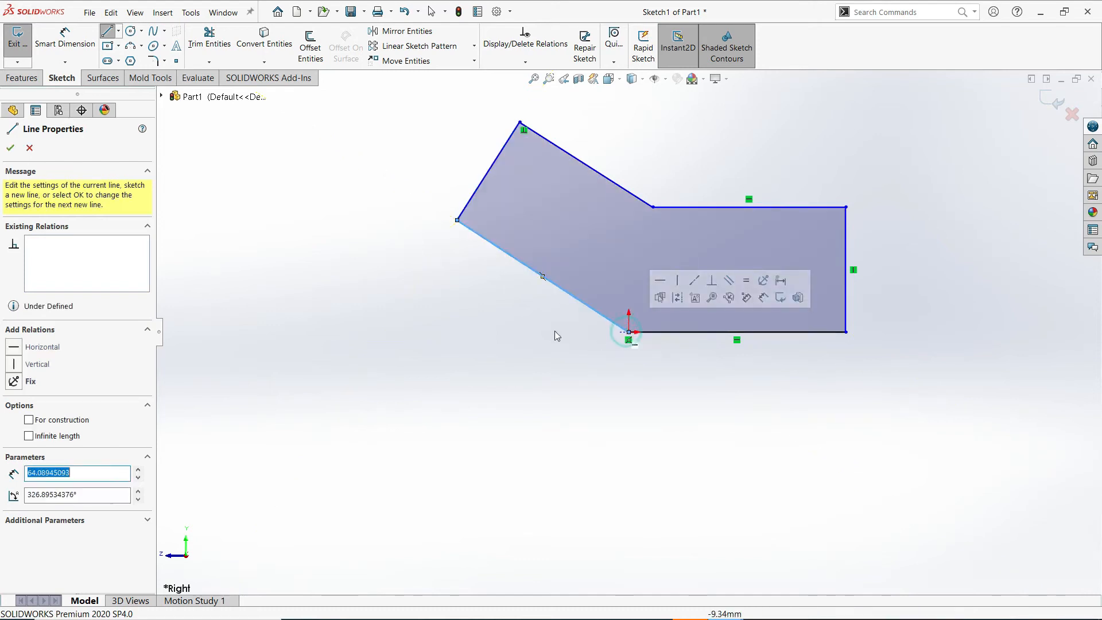
pyautogui.click(10, 148)
pyautogui.click(10, 149)
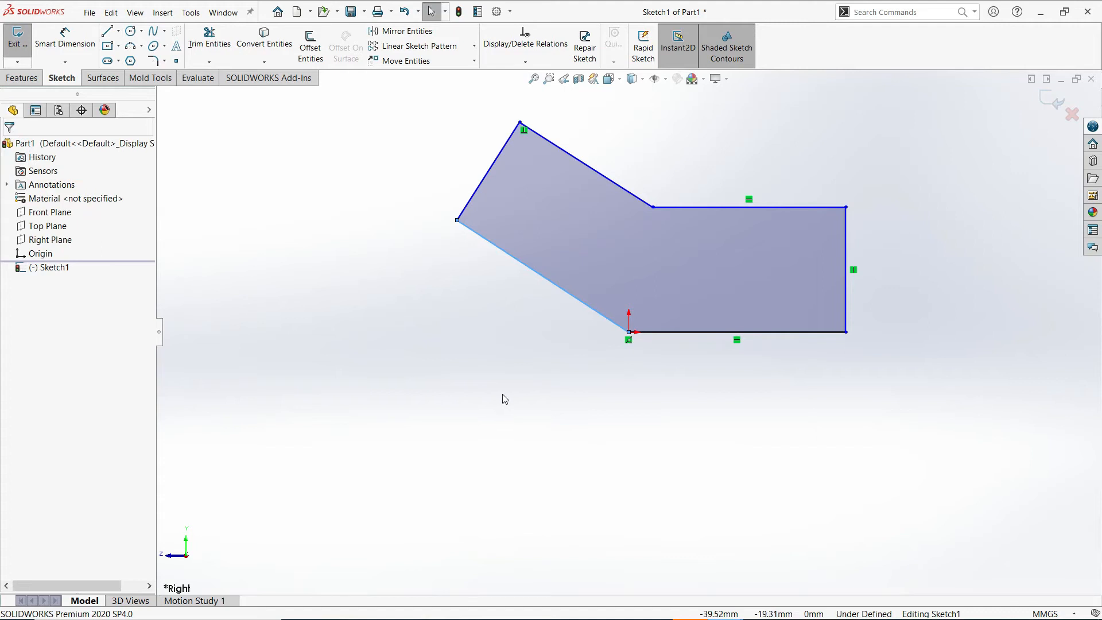
pyautogui.click(536, 381)
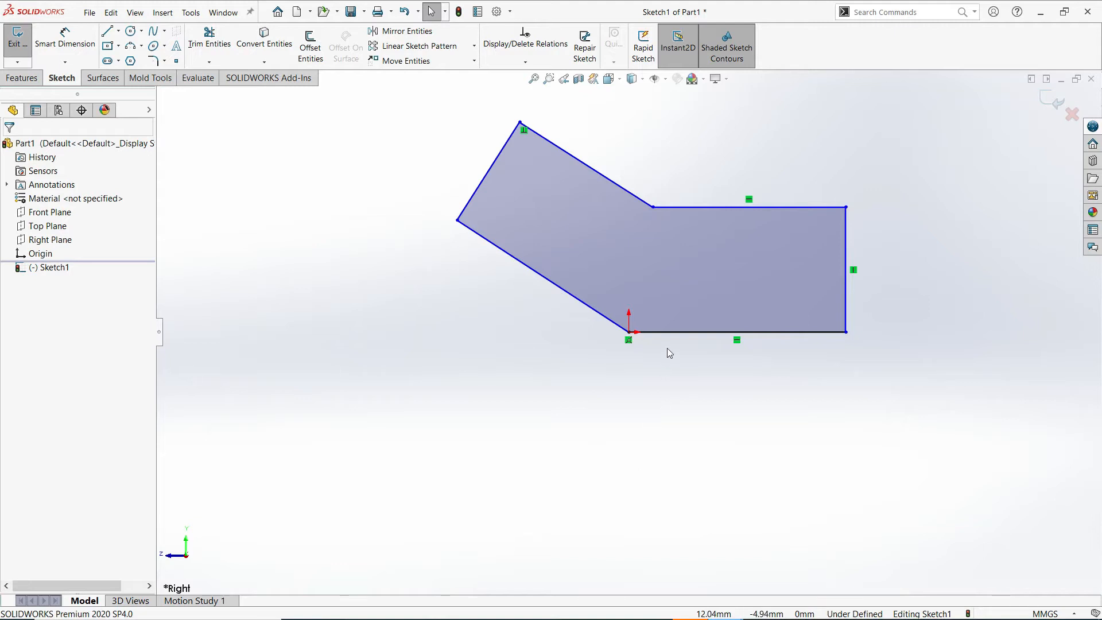
pyautogui.scroll(1, 666, 347)
pyautogui.scroll(-1, 726, 319)
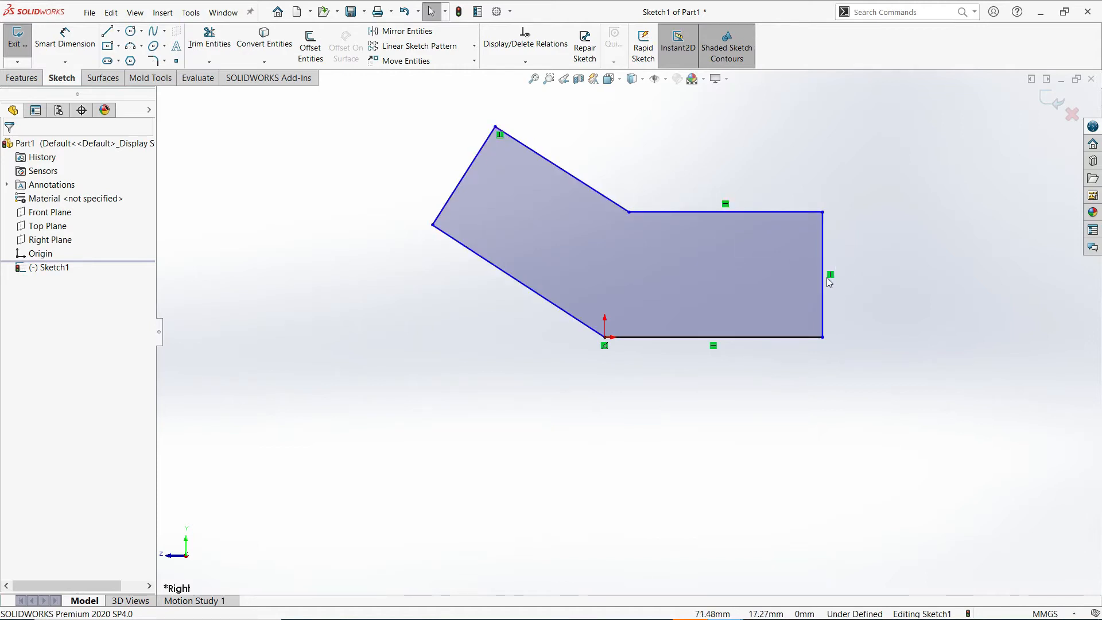
pyautogui.click(665, 82)
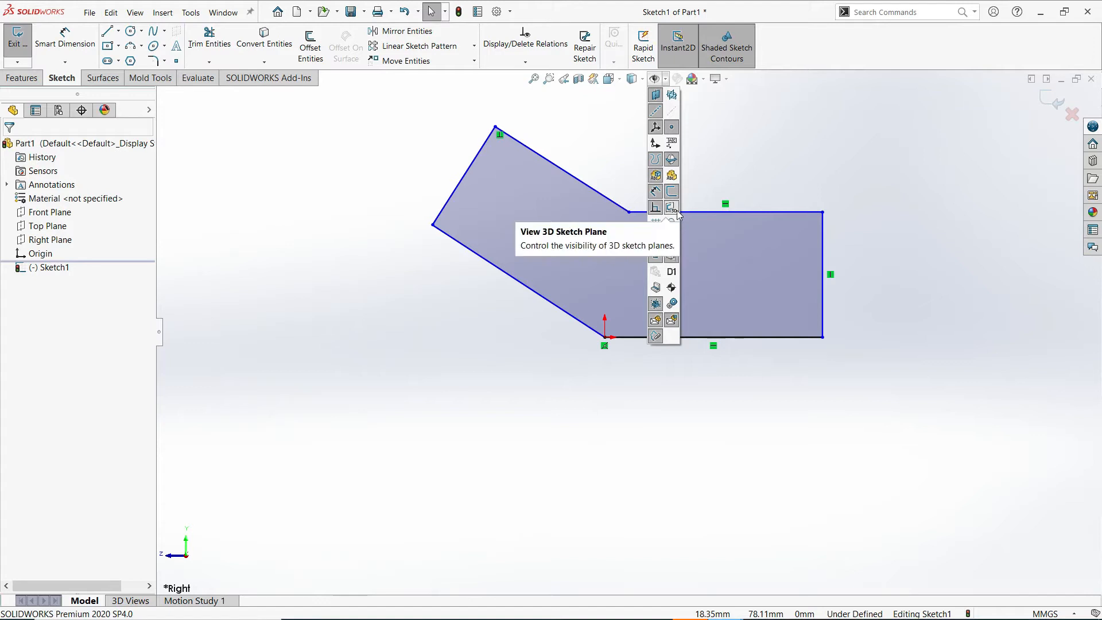
pyautogui.click(66, 62)
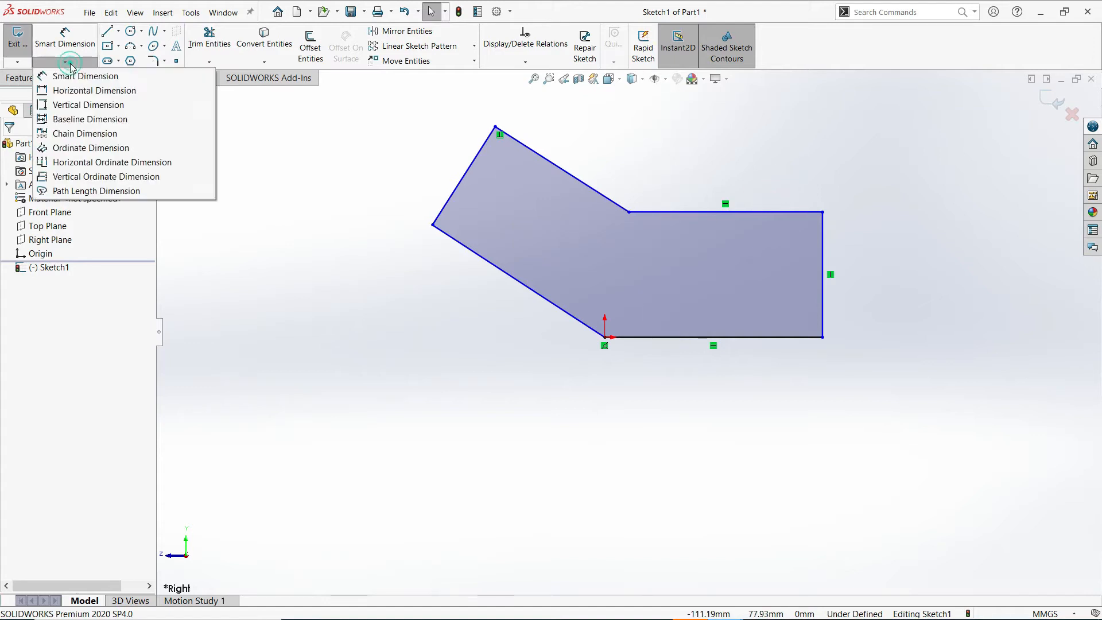
pyautogui.click(68, 61)
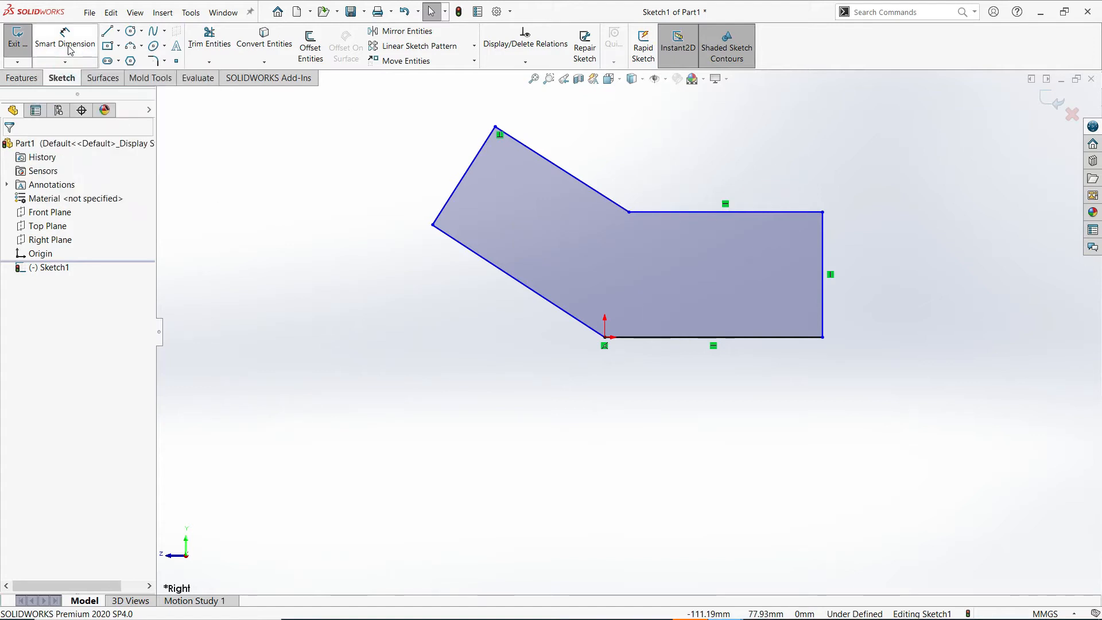
# Dimension the profile's bottom horizontal line with Smart Dimension and set its length to 60 mm.
pyautogui.click(69, 51)
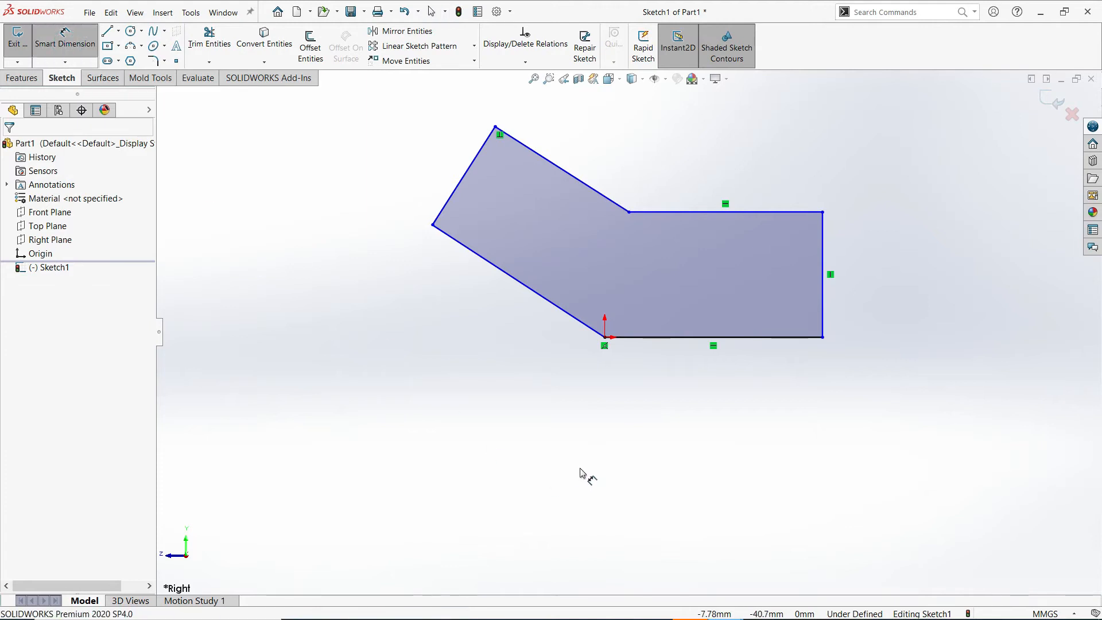
pyautogui.click(675, 338)
pyautogui.click(726, 436)
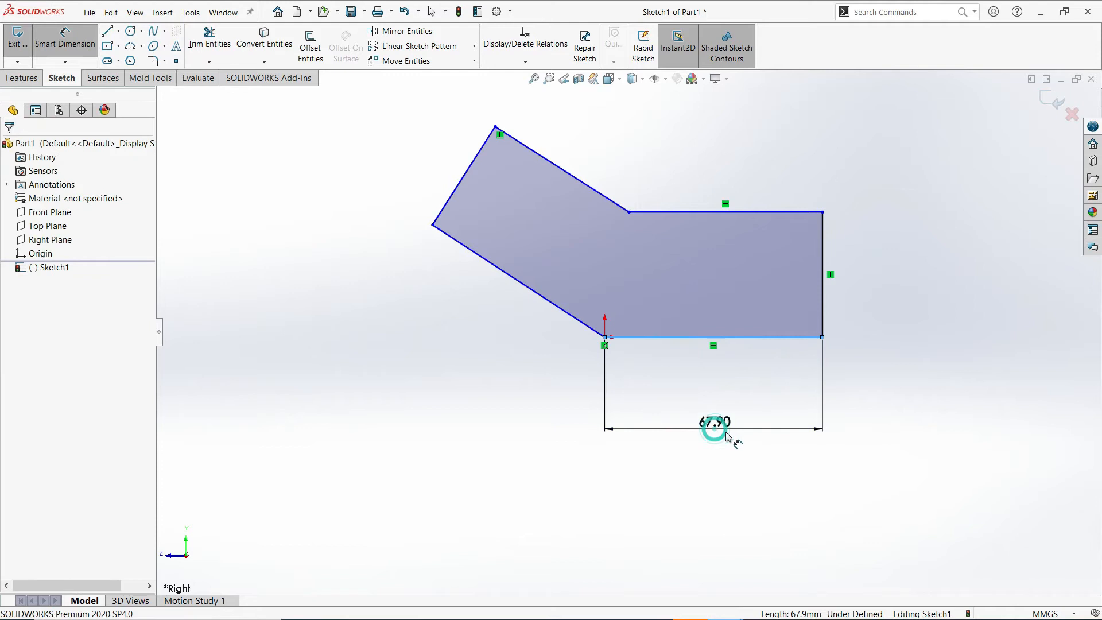
pyautogui.write('60')
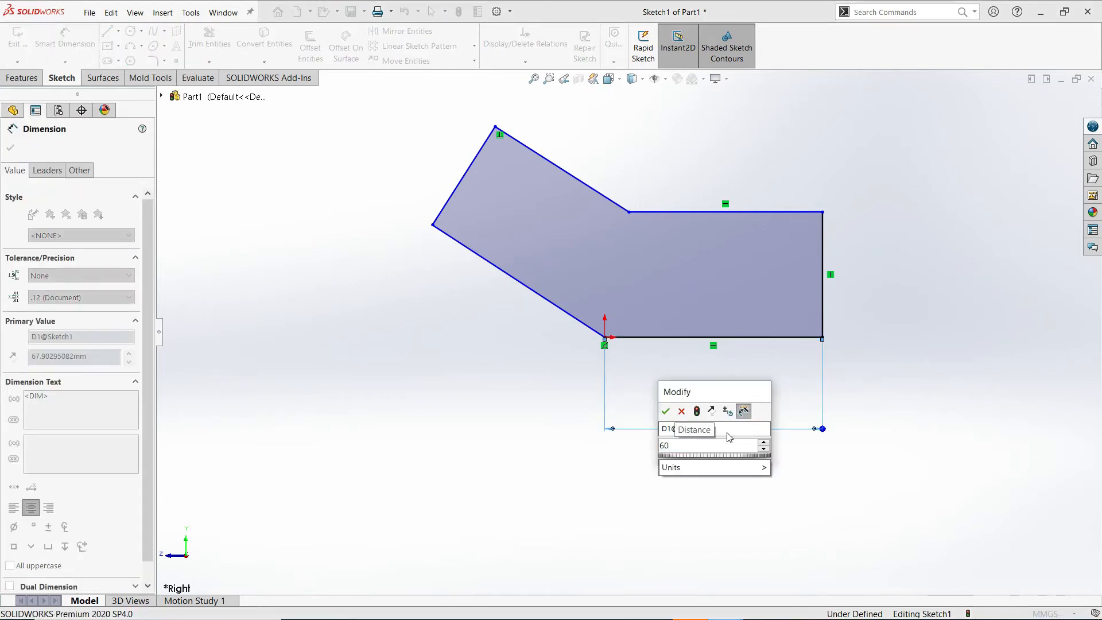
pyautogui.click(667, 411)
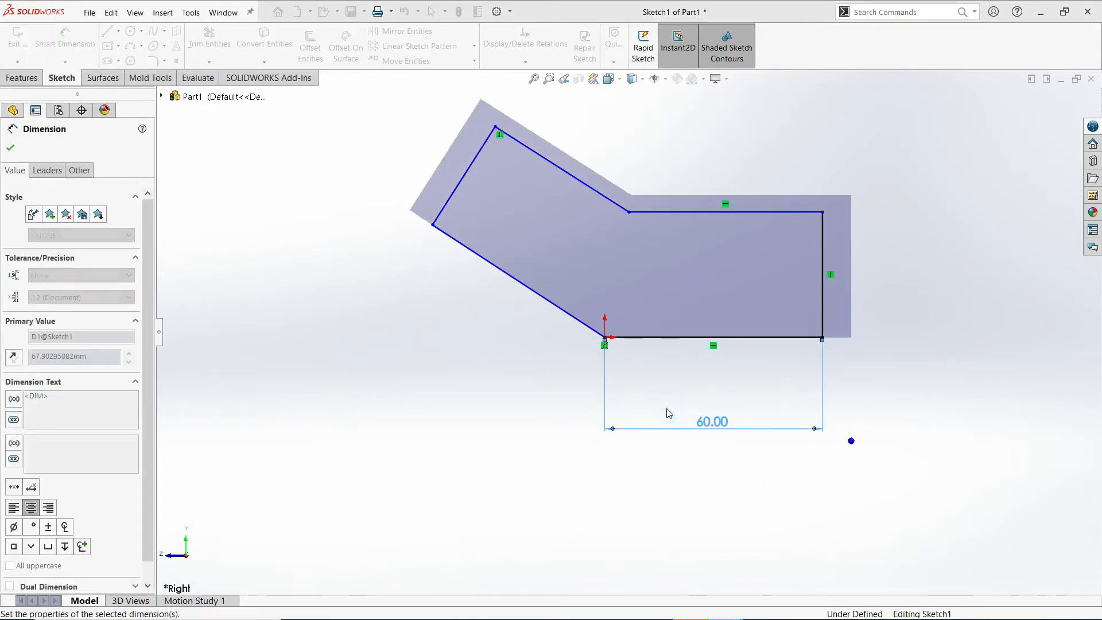
# Dimension the profile's vertical line at the end of the horizontal leg and set its length to 35 mm.
pyautogui.click(831, 302)
pyautogui.click(895, 274)
pyautogui.write('35')
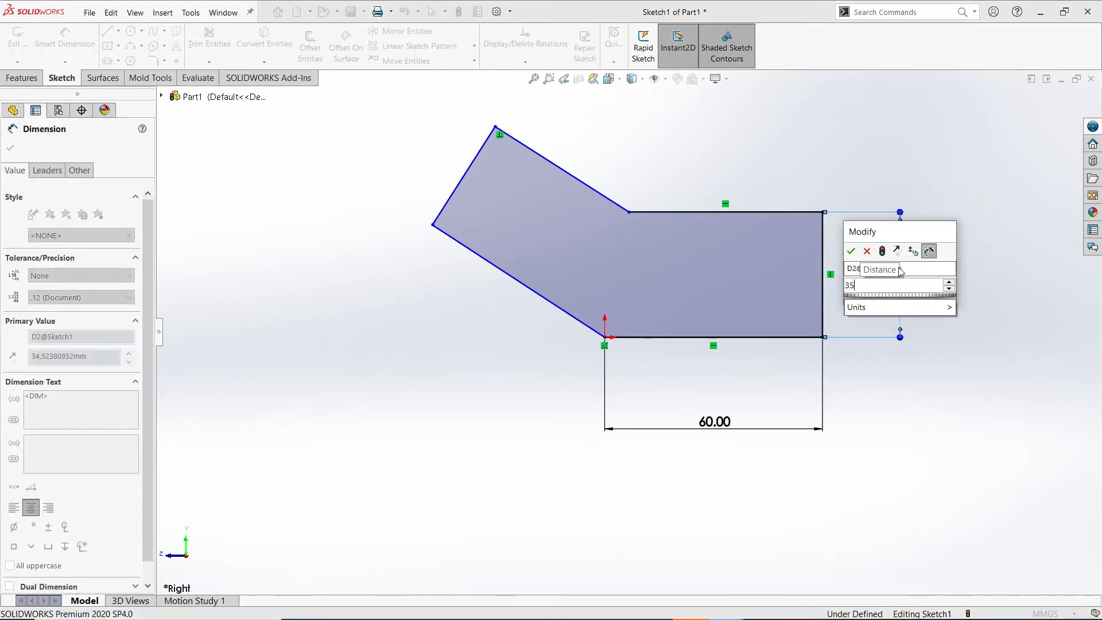
pyautogui.click(852, 251)
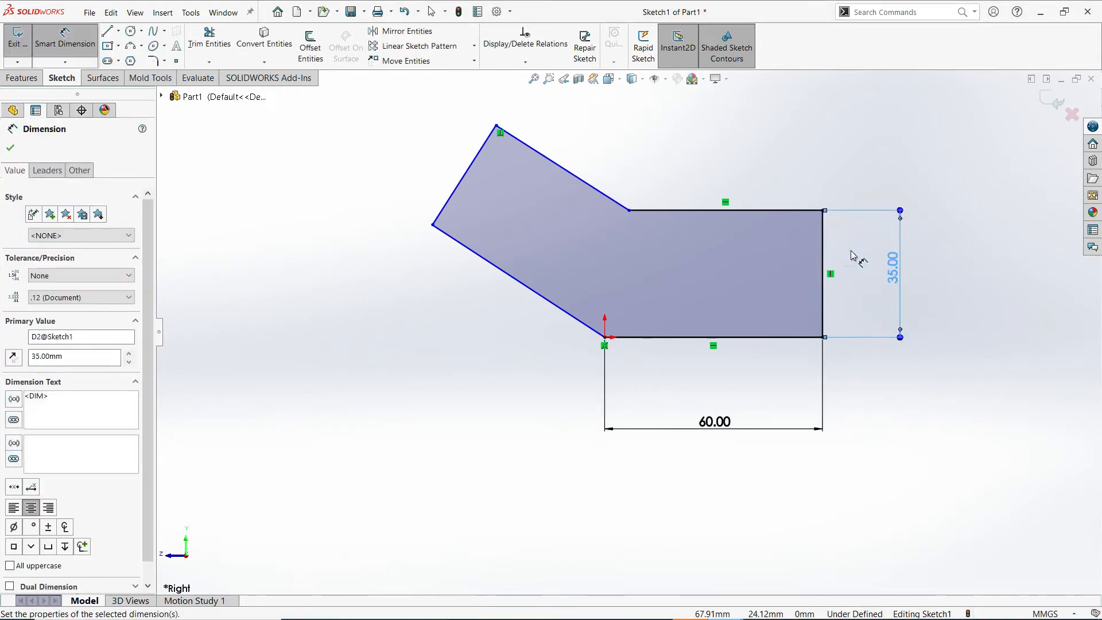
# Dimension the angle between the lower angled line and the bottom horizontal line and set it to 140 degrees.
pyautogui.click(551, 303)
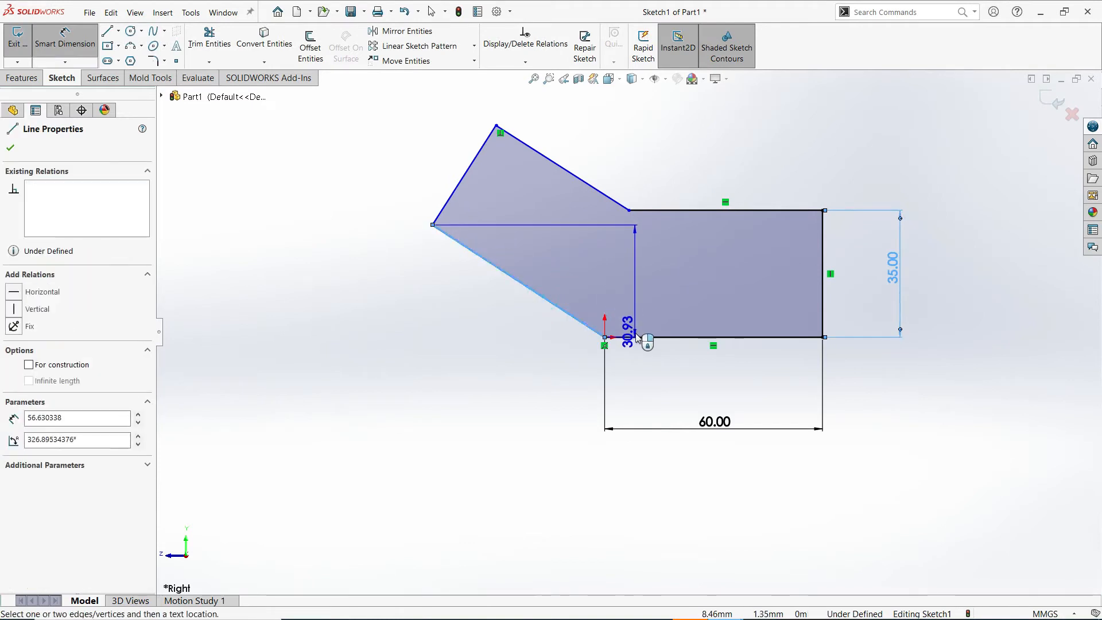
pyautogui.click(637, 337)
pyautogui.click(617, 300)
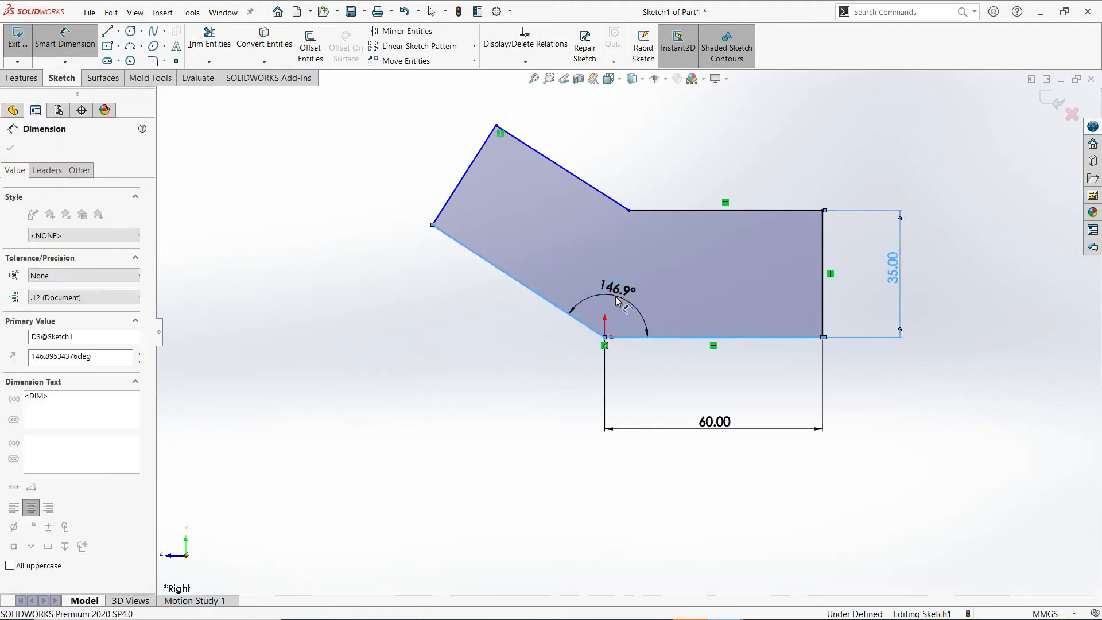
pyautogui.write('145')
pyautogui.press('BackSpace')
pyautogui.write('0')
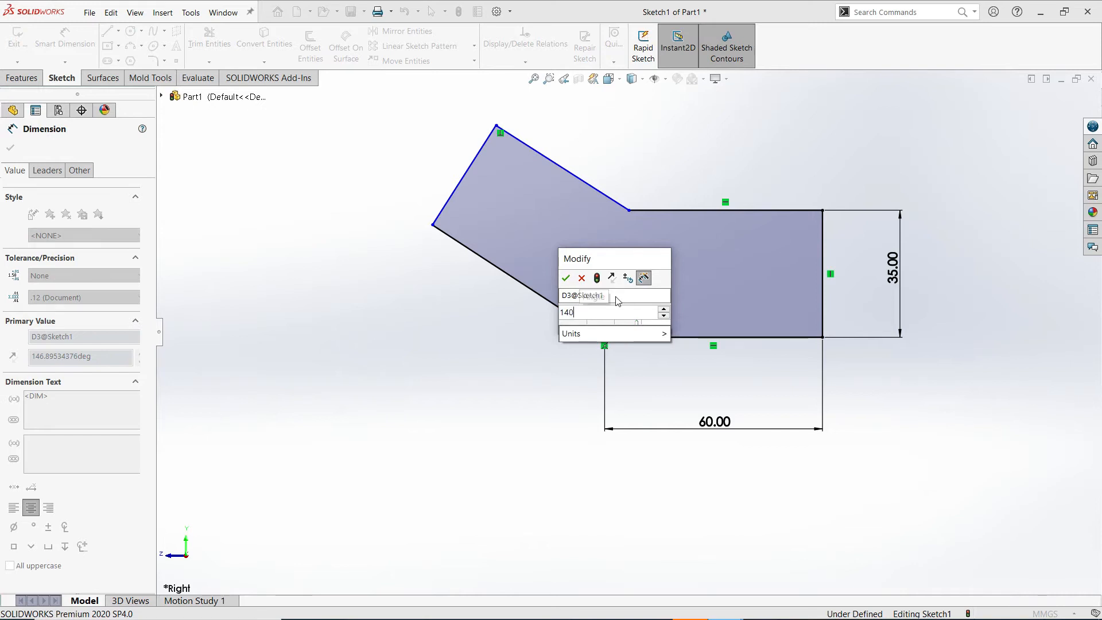
pyautogui.click(565, 278)
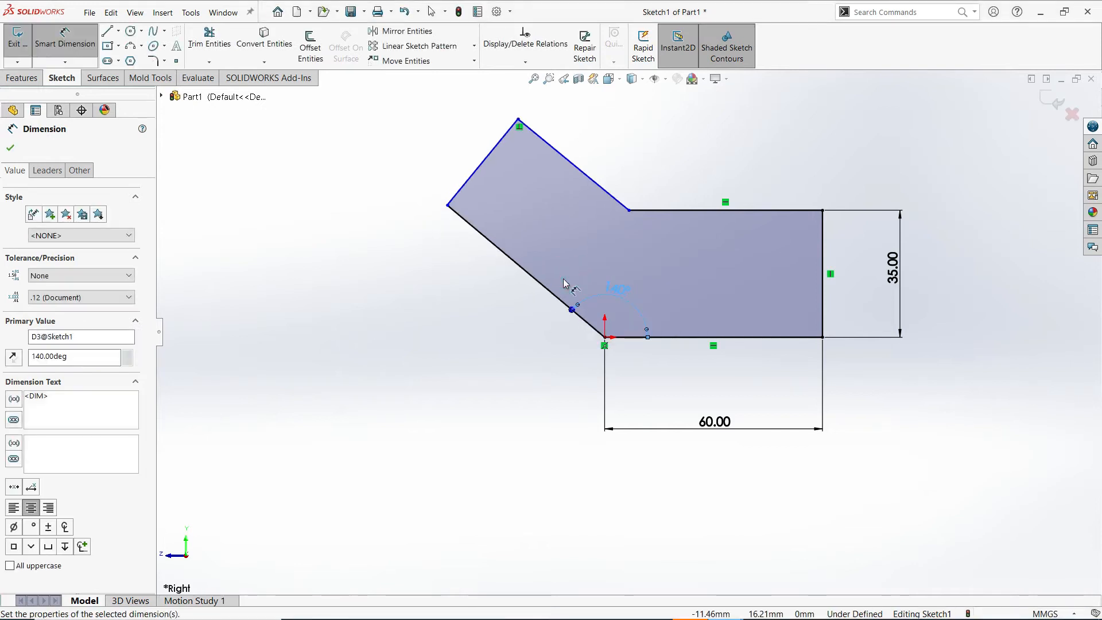
# Dimension the overall horizontal distance from the arm's lower outer corner to the base's far corner and set it to 110 mm.
pyautogui.click(448, 205)
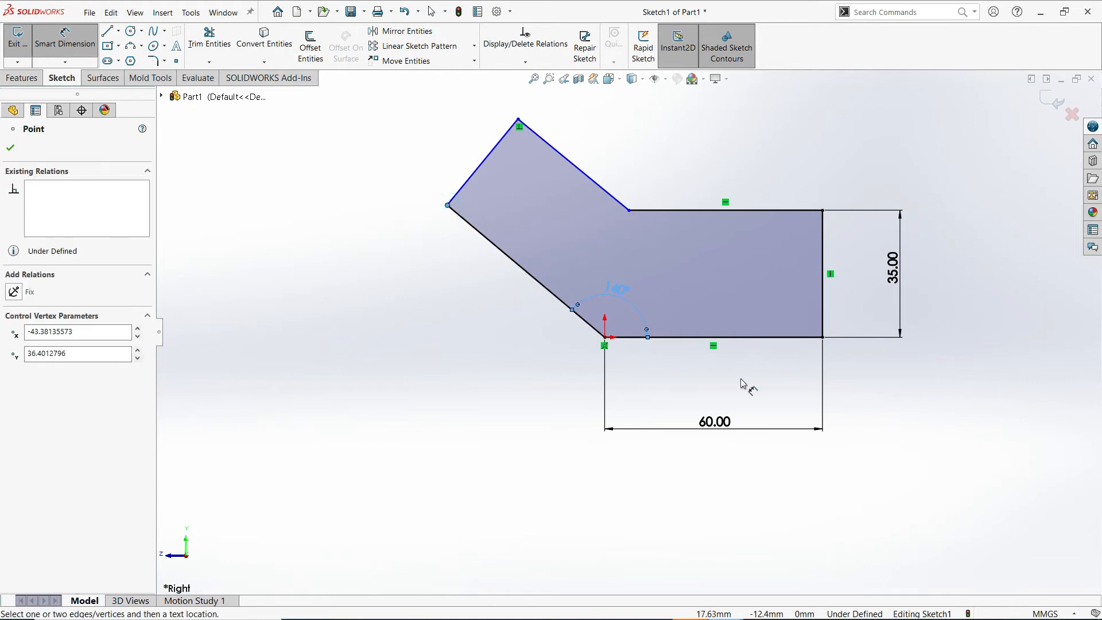
pyautogui.click(822, 338)
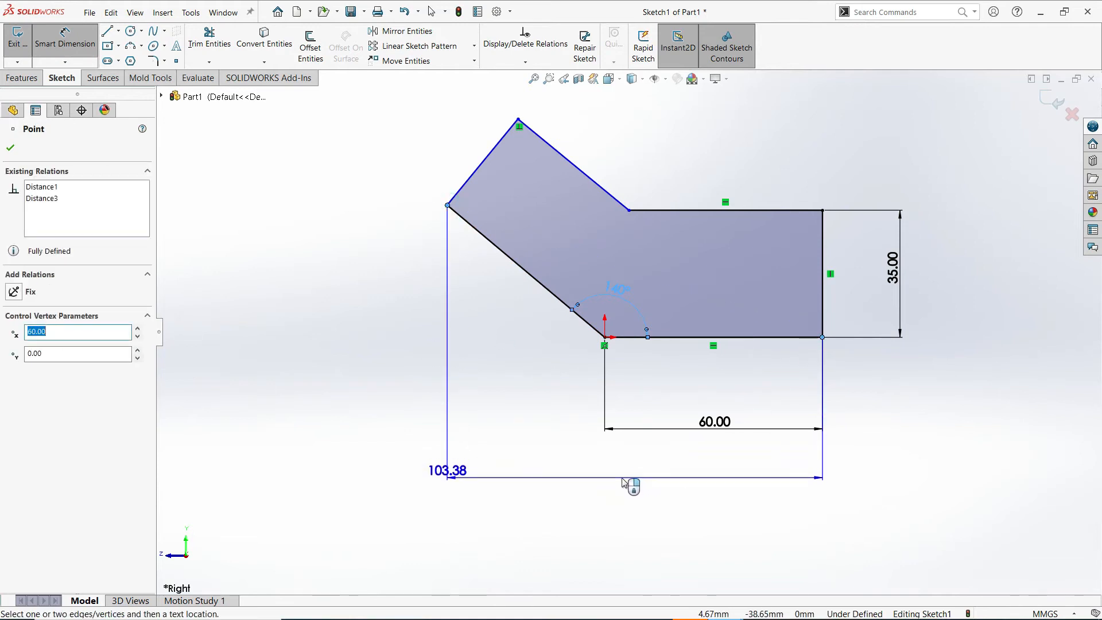
pyautogui.click(624, 482)
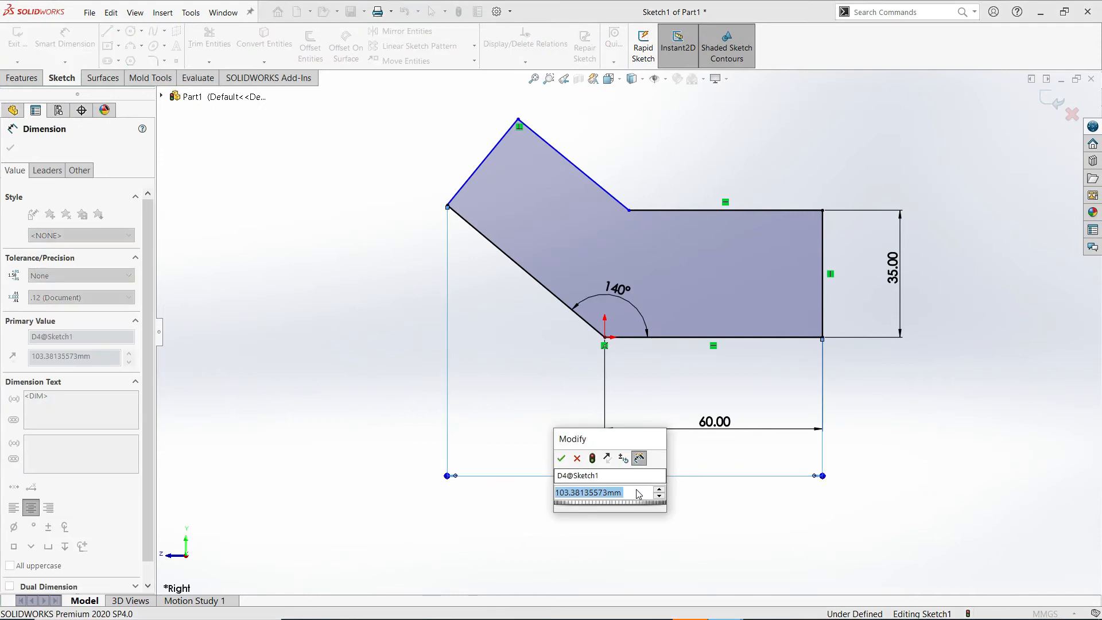
pyautogui.write('110')
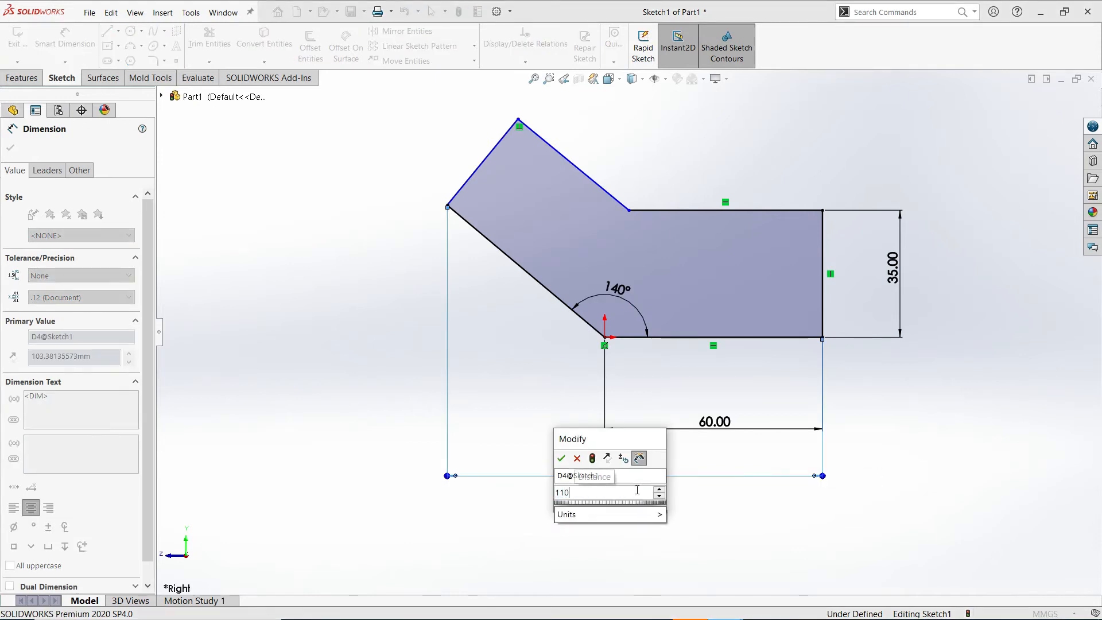
pyautogui.click(561, 457)
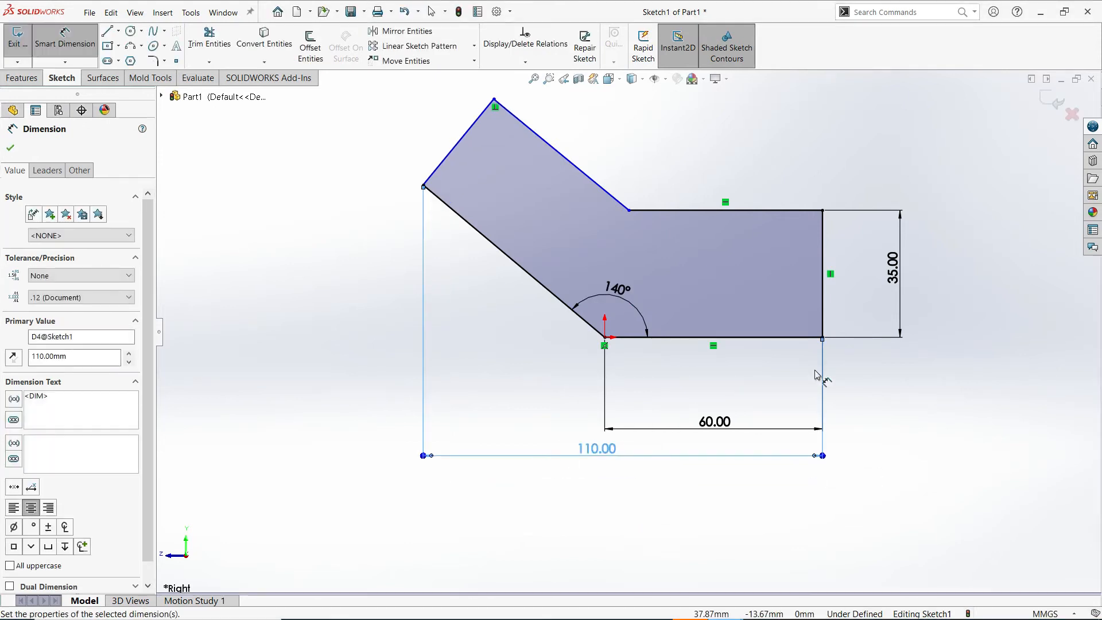
pyautogui.click(872, 375)
# Add an aligned dimension to the arm's end line, set it to 35 mm, and leave Smart Dimension.
pyautogui.scroll(2, 605, 304)
pyautogui.scroll(-2, 590, 236)
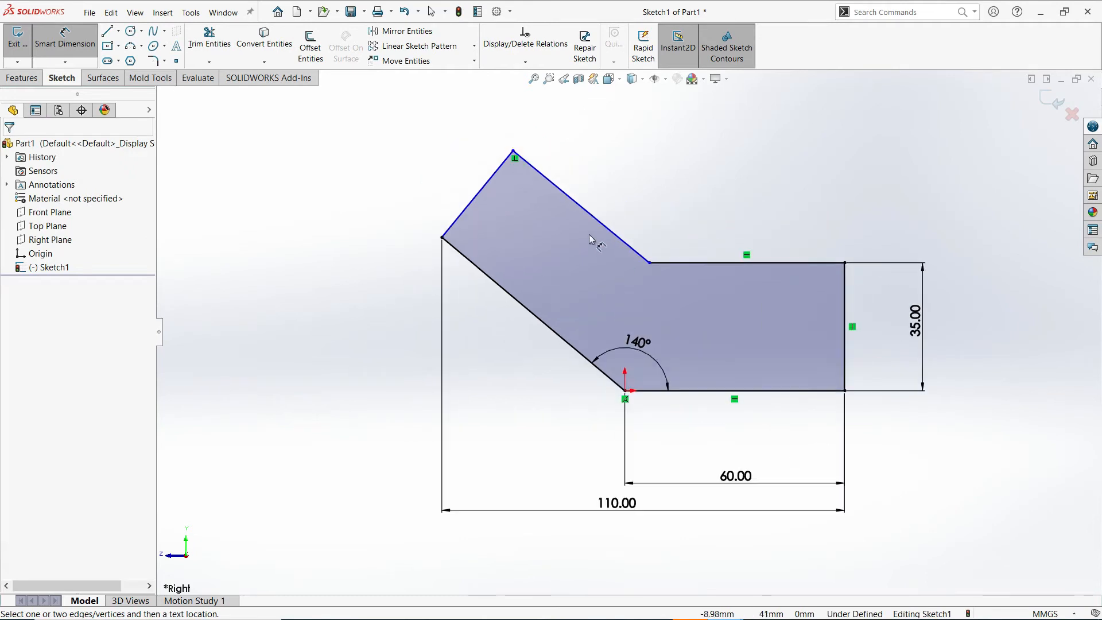
pyautogui.scroll(-1, 590, 238)
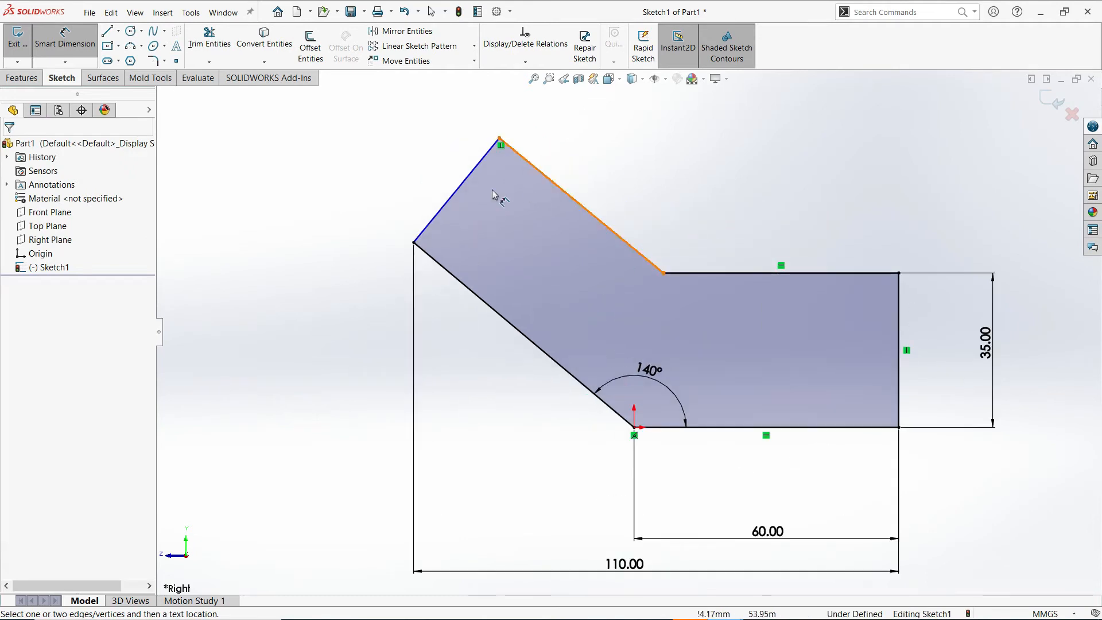
pyautogui.click(460, 190)
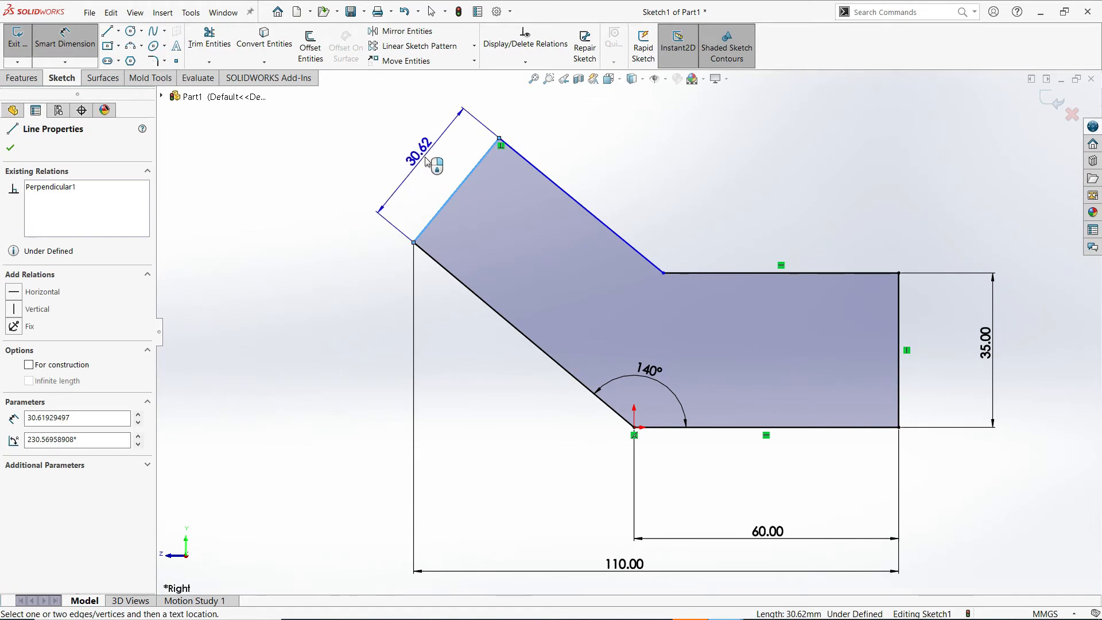
pyautogui.click(425, 162)
pyautogui.write('35')
pyautogui.click(378, 139)
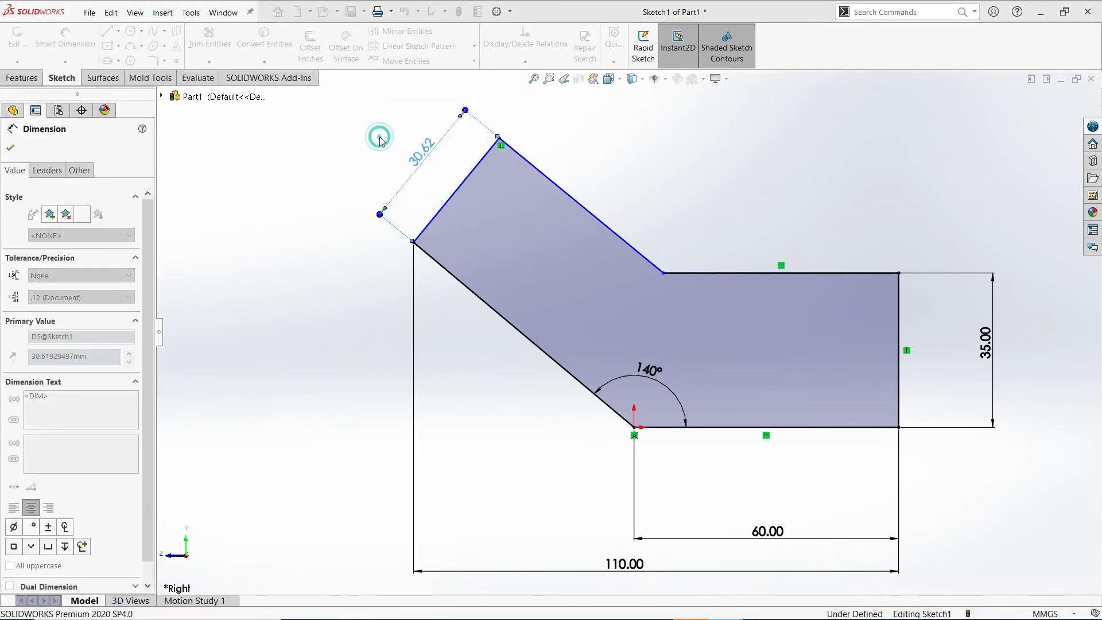
pyautogui.click(10, 148)
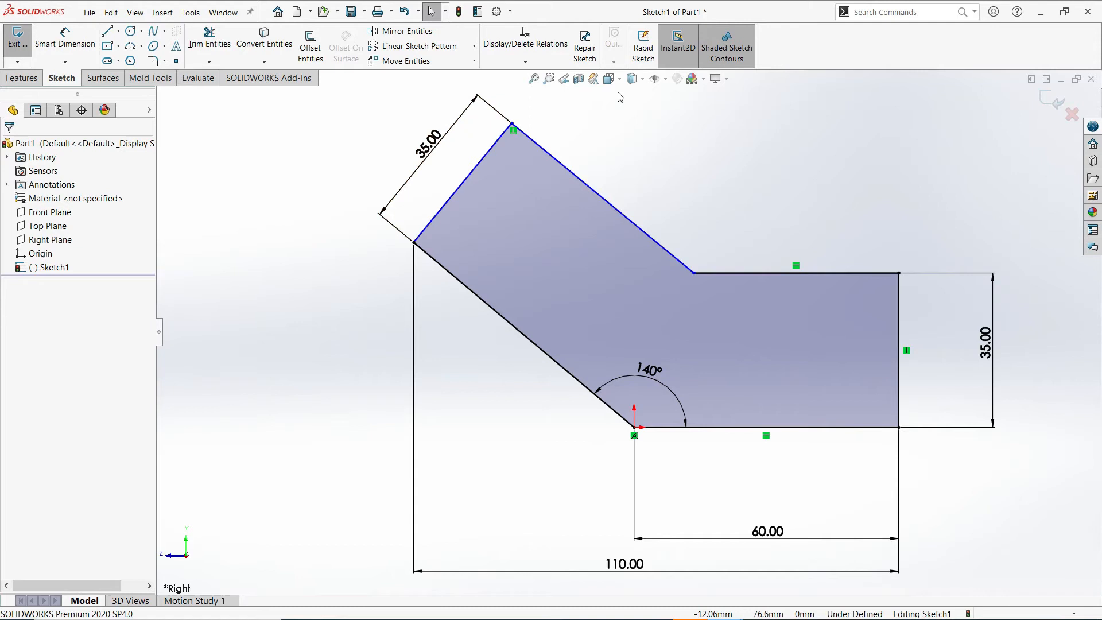
# Add a perpendicular relation between the arm's end line and the lower angled line.
pyautogui.scroll(1, 702, 125)
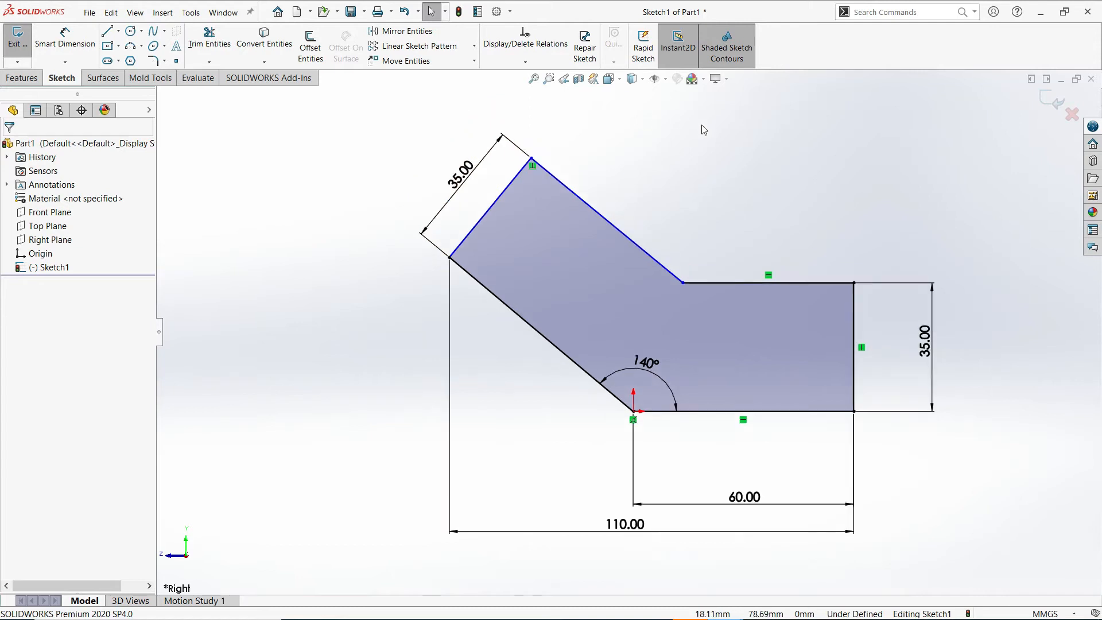
pyautogui.click(524, 63)
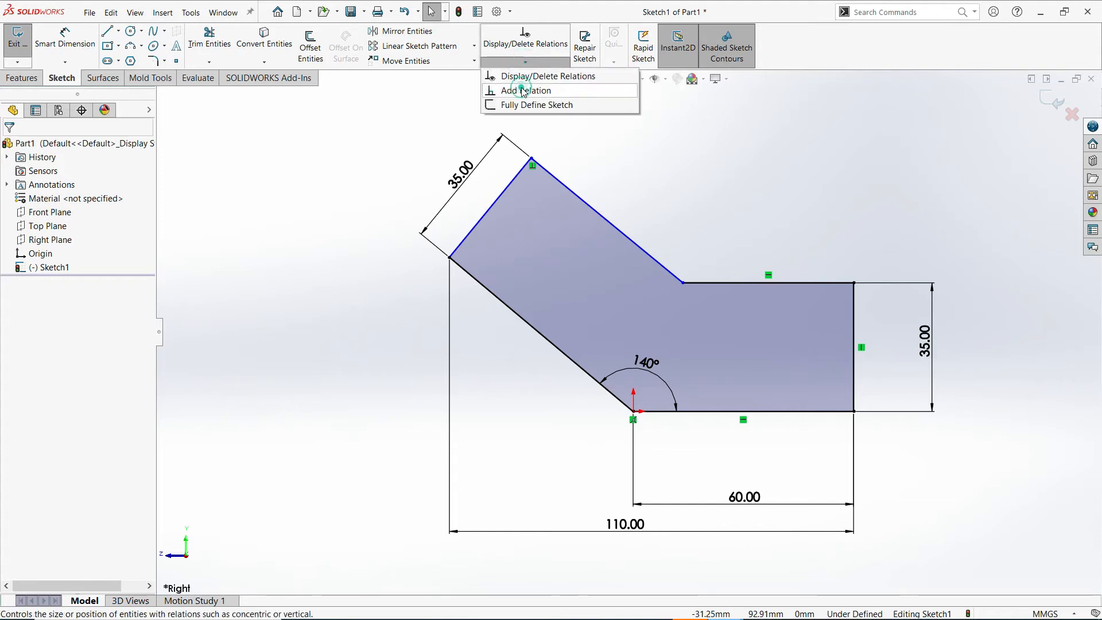
pyautogui.click(524, 92)
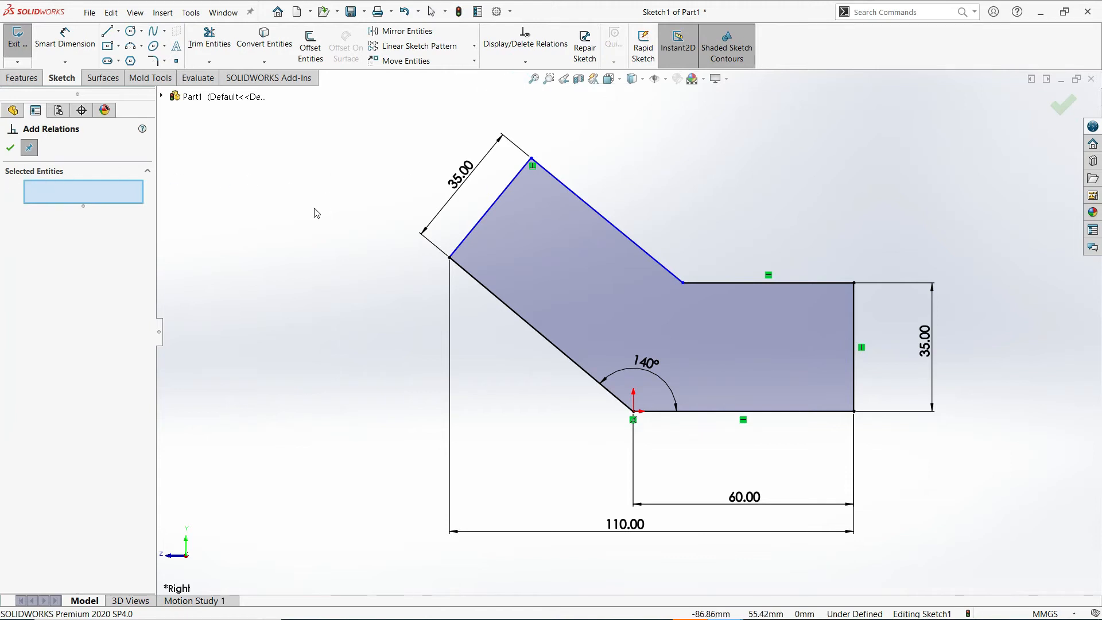
pyautogui.click(483, 227)
pyautogui.click(475, 281)
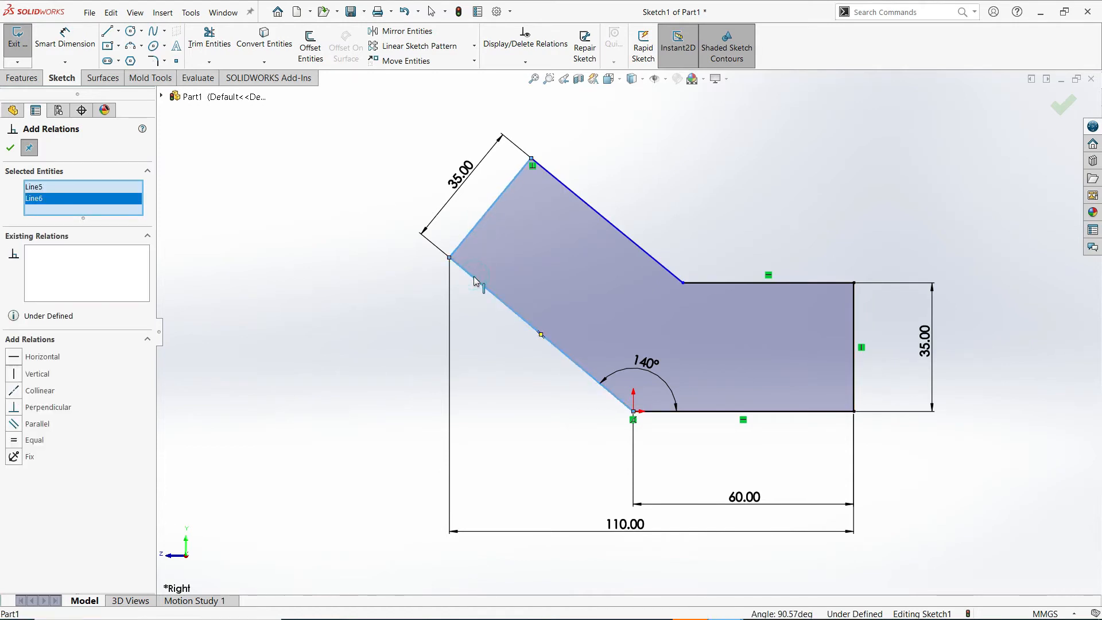
pyautogui.click(25, 409)
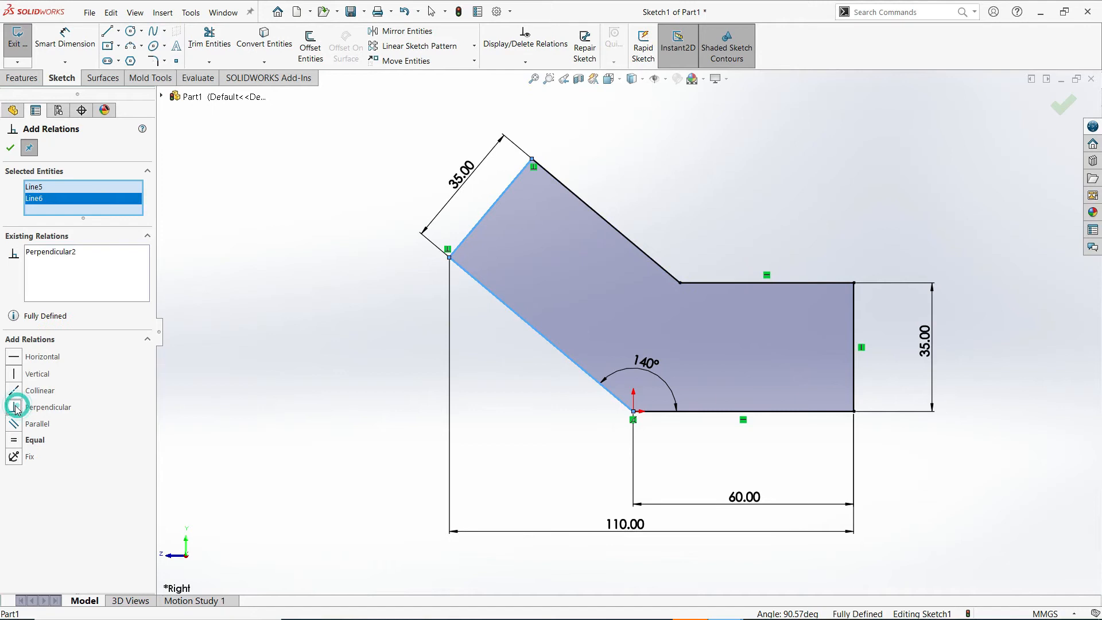
pyautogui.click(12, 148)
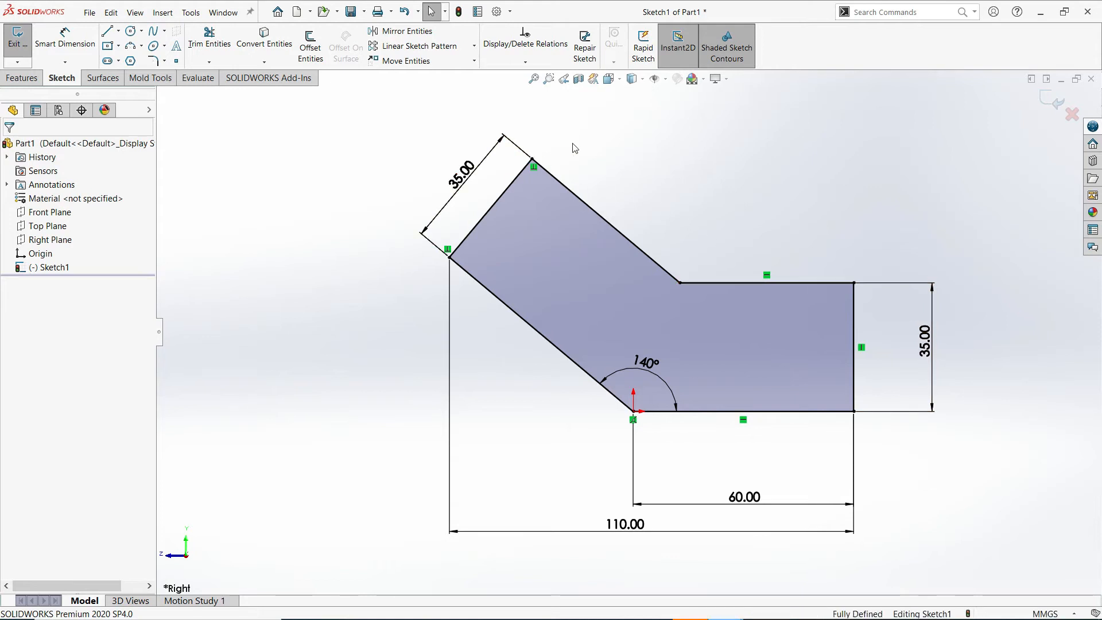
# Delete the 35 mm aligned dimension on the arm's end line and exit the sketch.
pyautogui.click(518, 149)
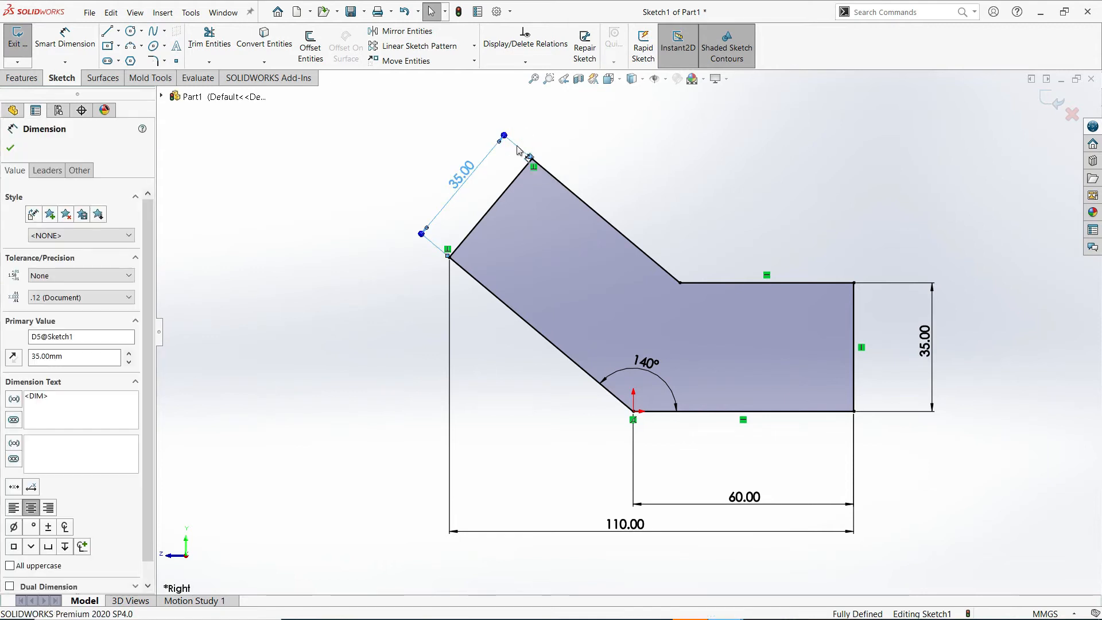
pyautogui.press('Delete')
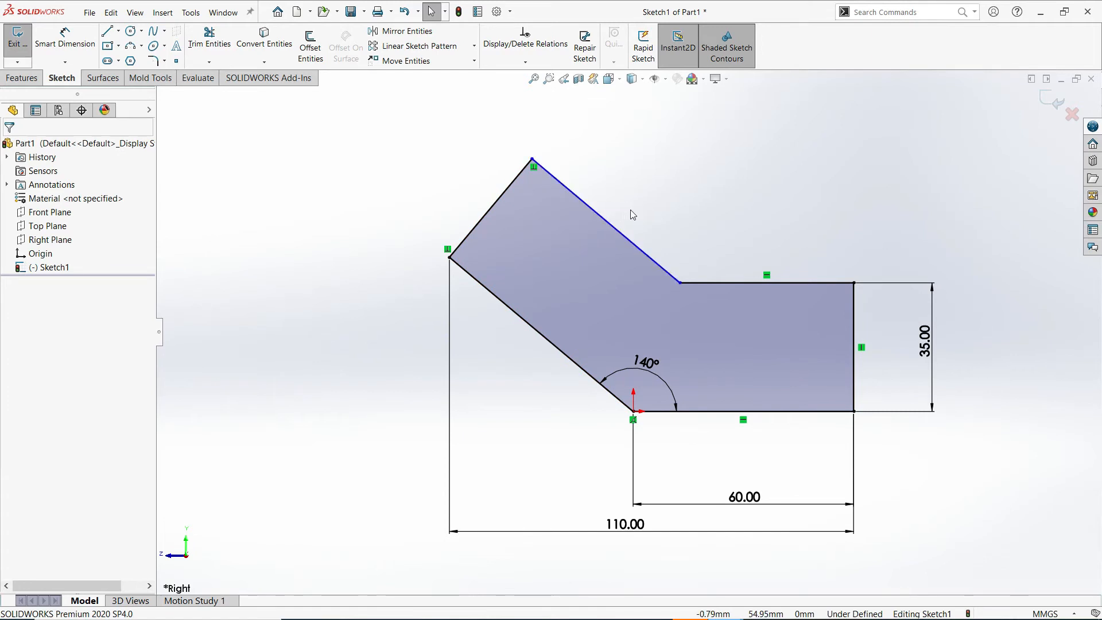
pyautogui.click(1048, 108)
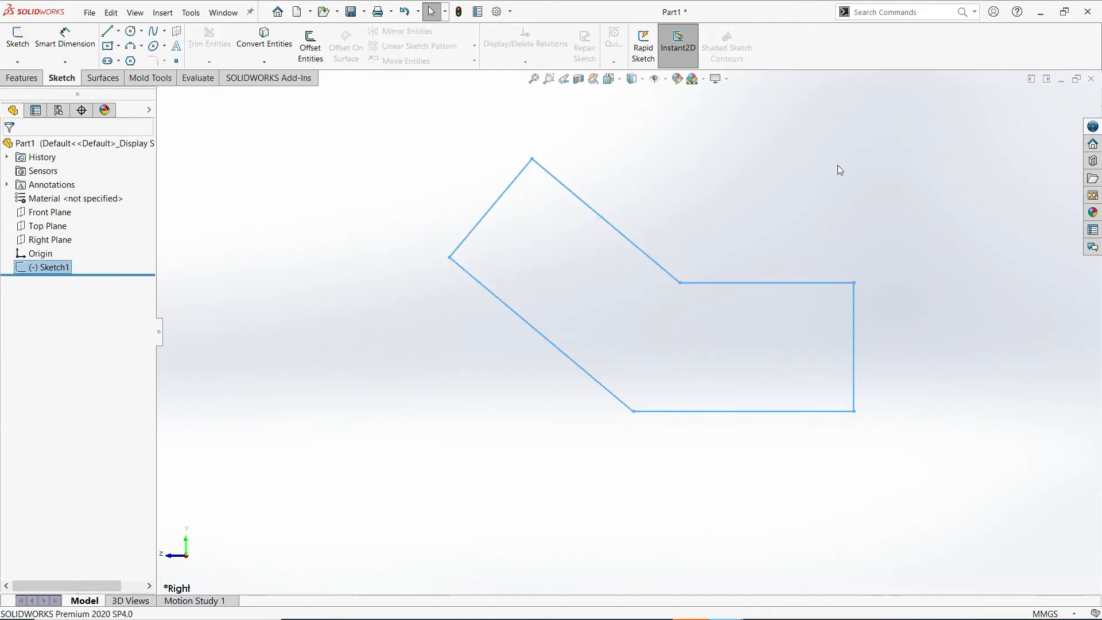
pyautogui.click(749, 182)
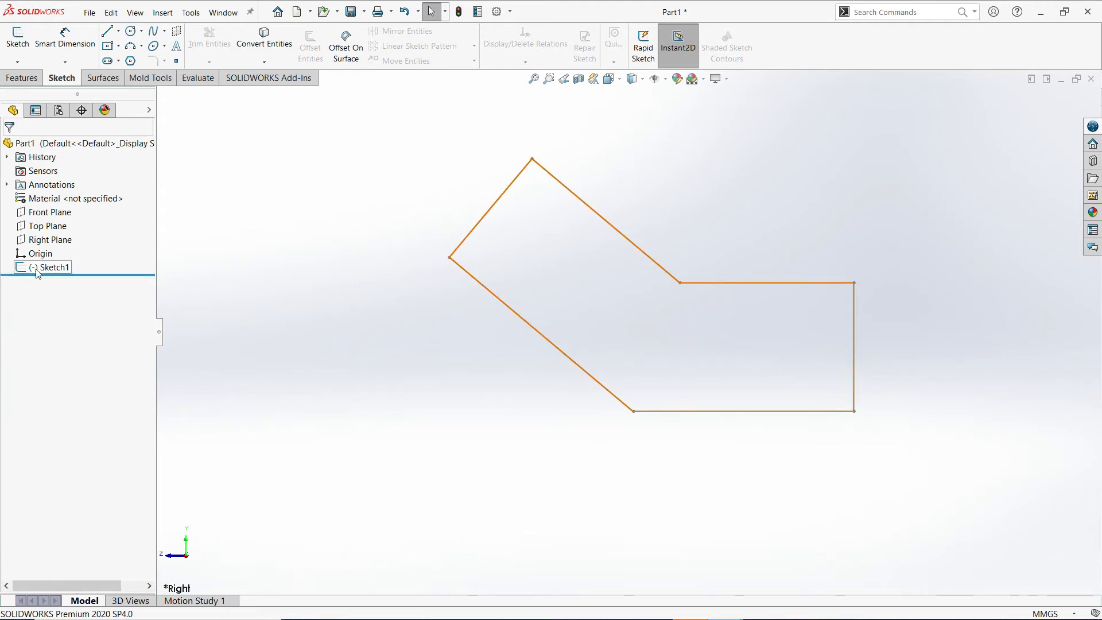
pyautogui.click(347, 329)
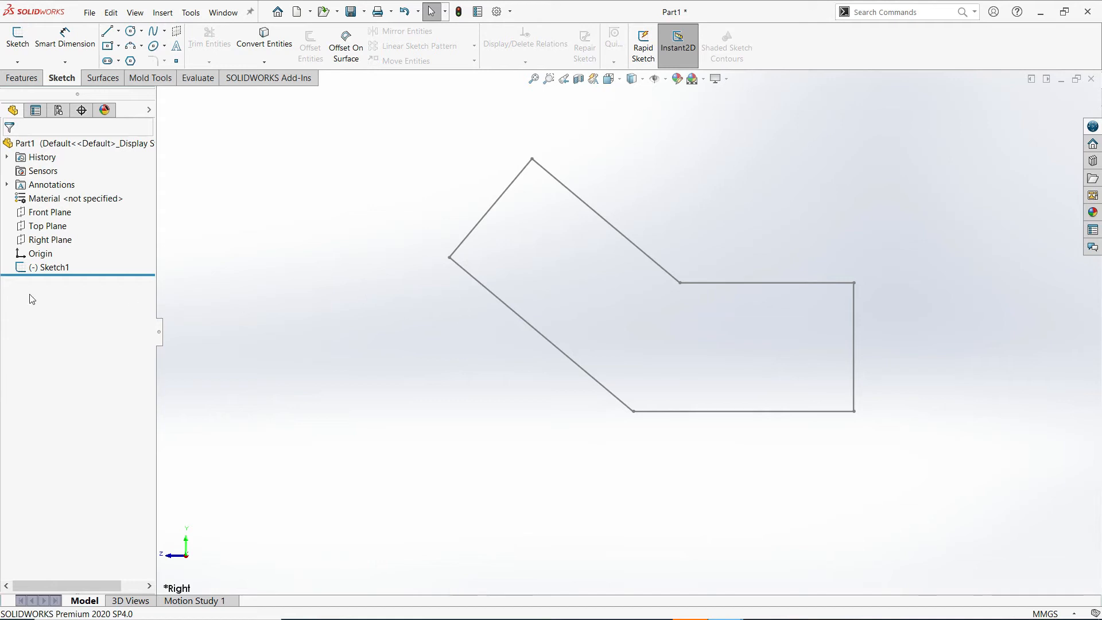
# Reopen the bent profile sketch for editing.
pyautogui.click(24, 269)
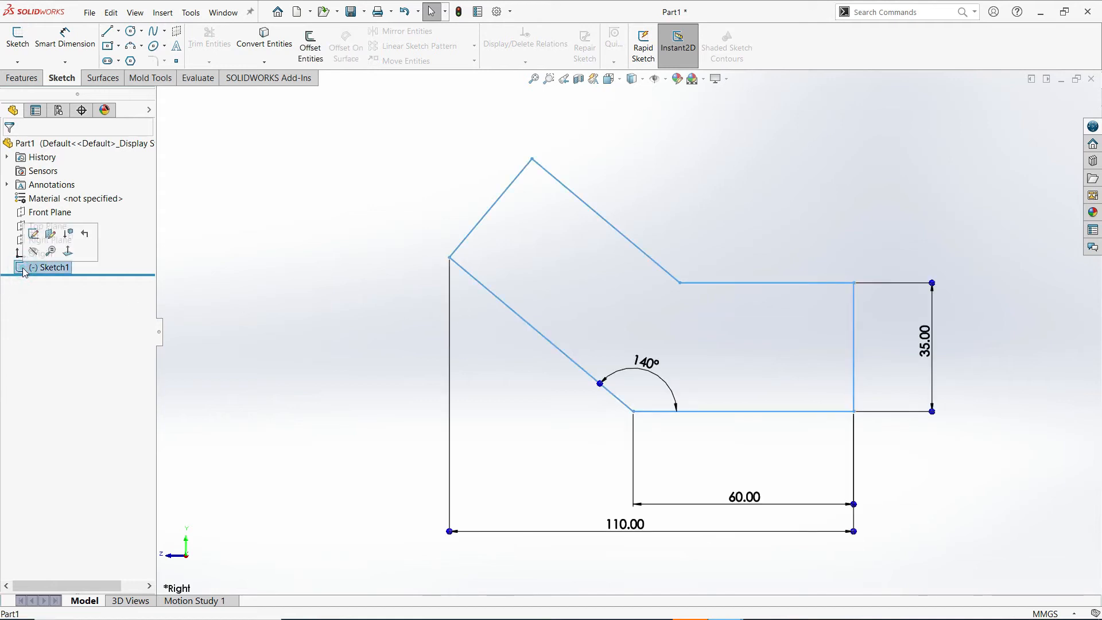
pyautogui.click(34, 234)
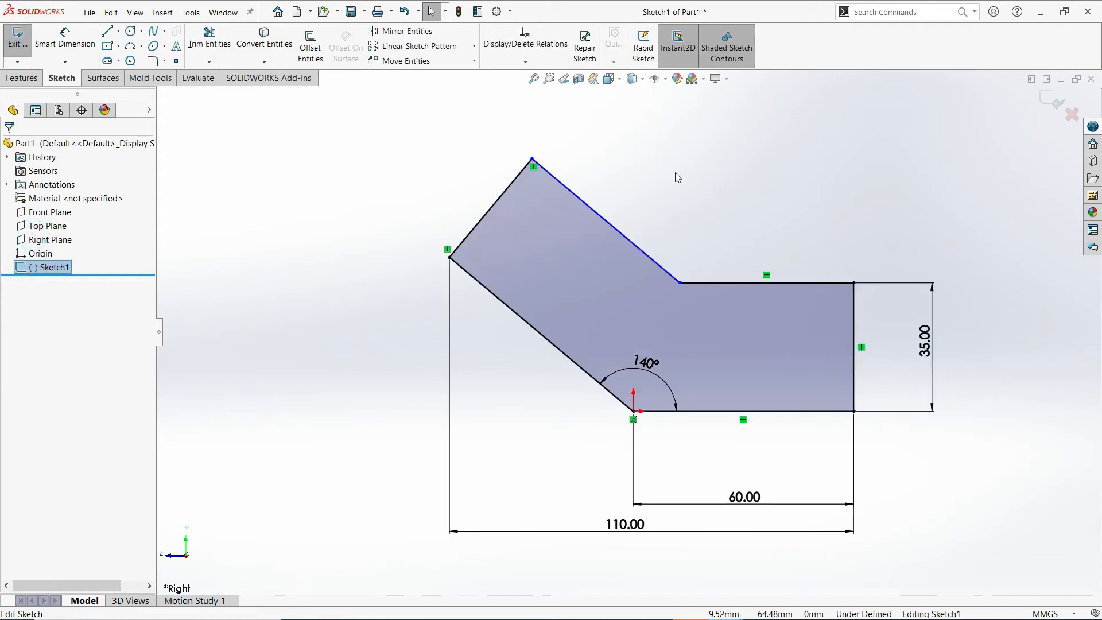
# Try a vertical Smart Dimension on the arm's end line and delete it.
pyautogui.click(63, 36)
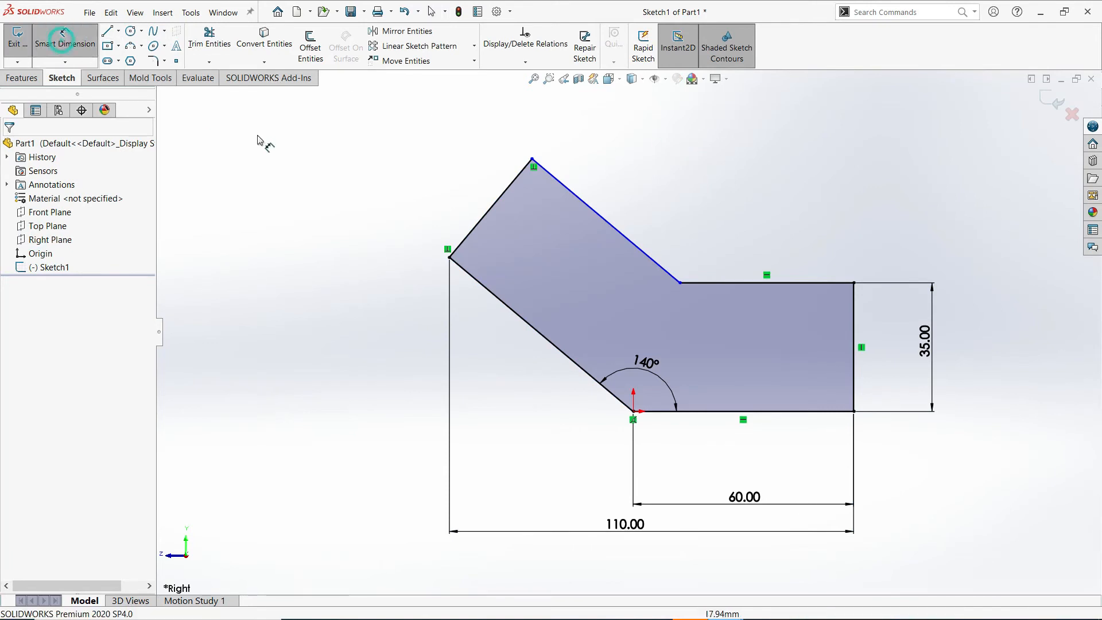
pyautogui.click(496, 205)
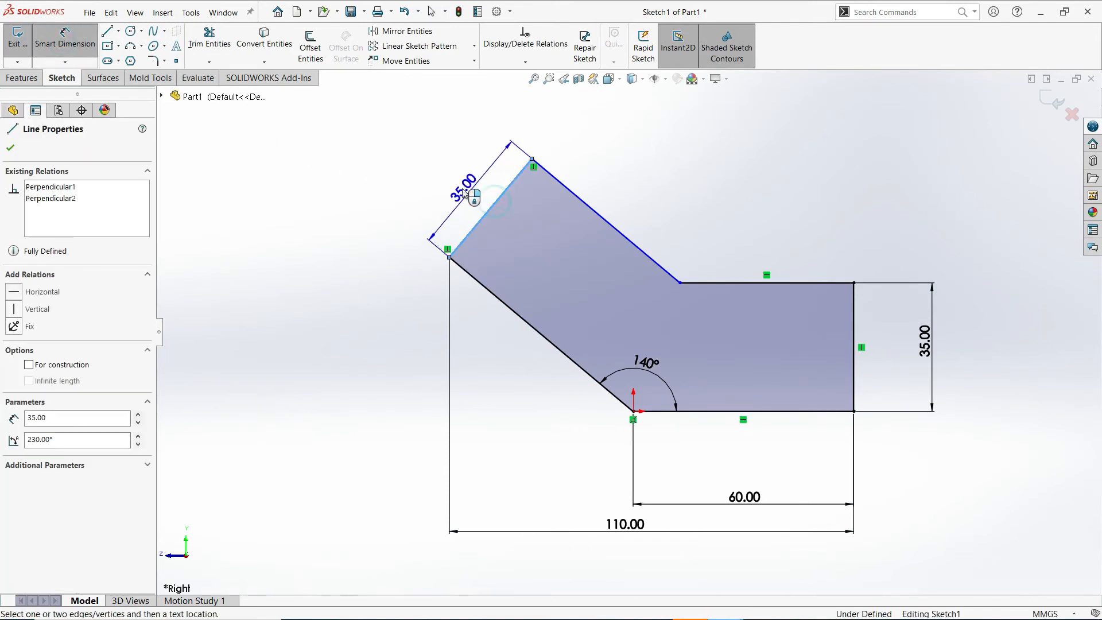
pyautogui.click(436, 183)
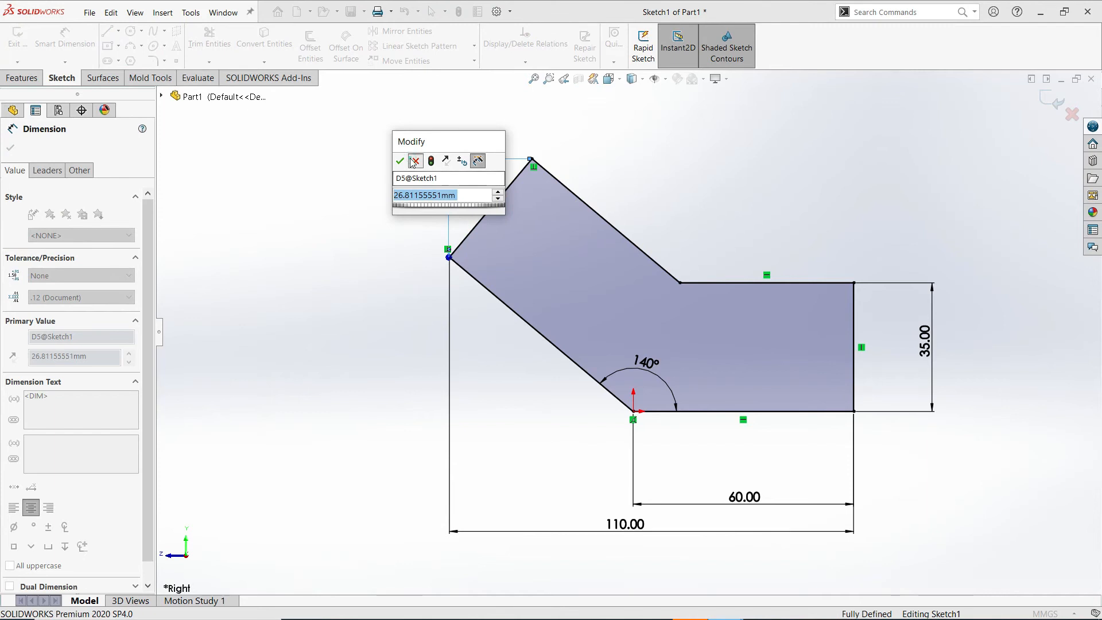
pyautogui.click(400, 161)
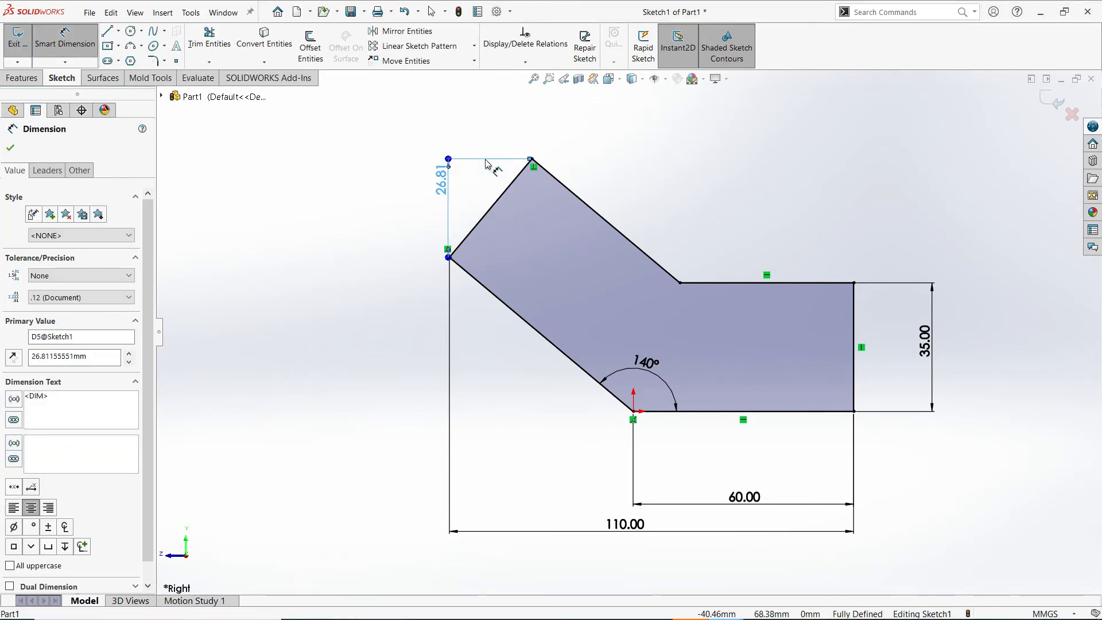
pyautogui.press('Delete')
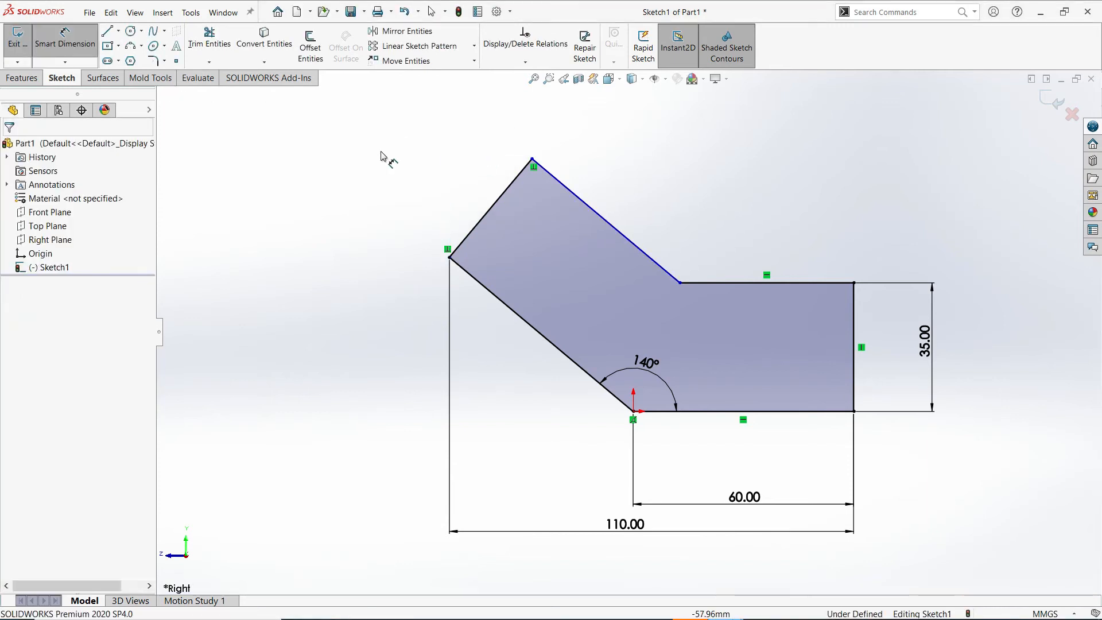
# Add an aligned 35 mm dimension to the arm's end line and exit the sketch.
pyautogui.click(498, 200)
pyautogui.click(454, 170)
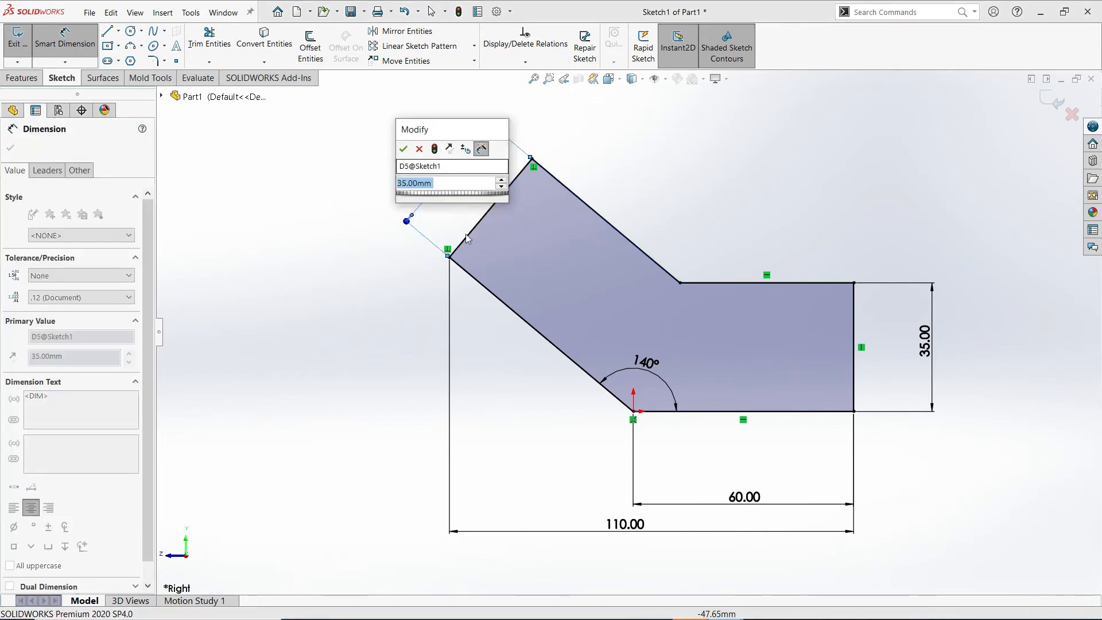
pyautogui.click(403, 150)
pyautogui.click(806, 193)
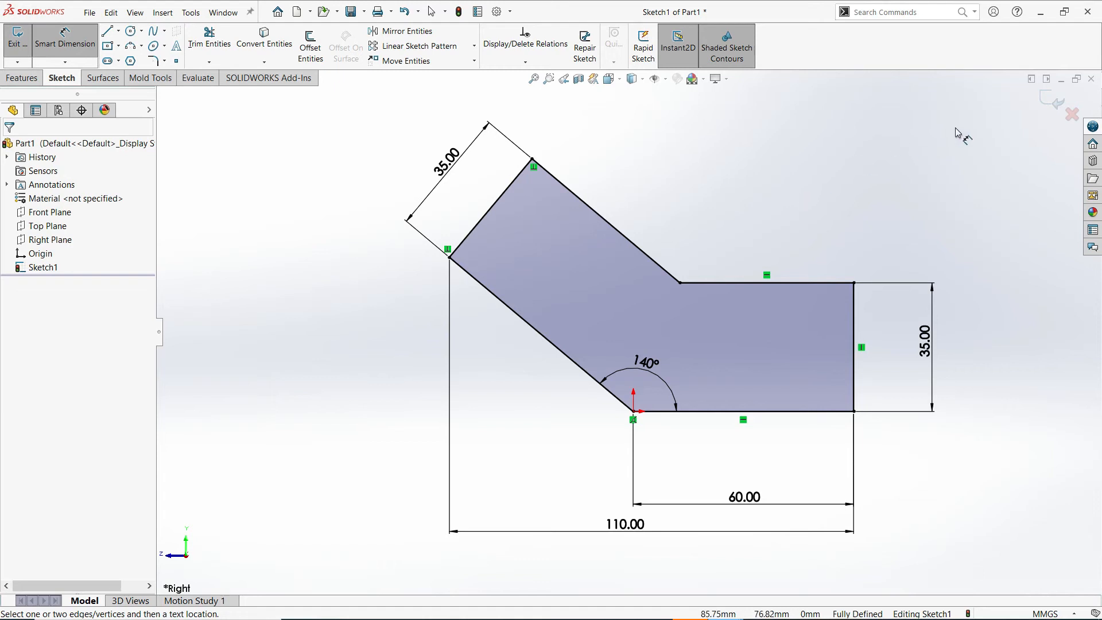
pyautogui.click(1051, 101)
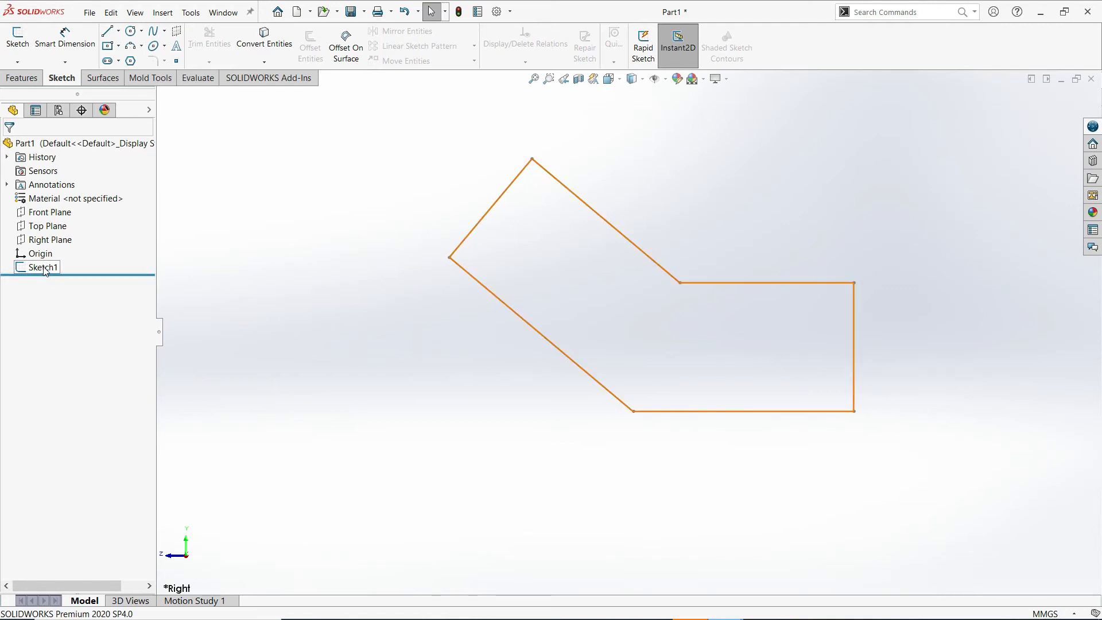
# Reopen the fully dimensioned bent profile sketch for editing.
pyautogui.click(20, 267)
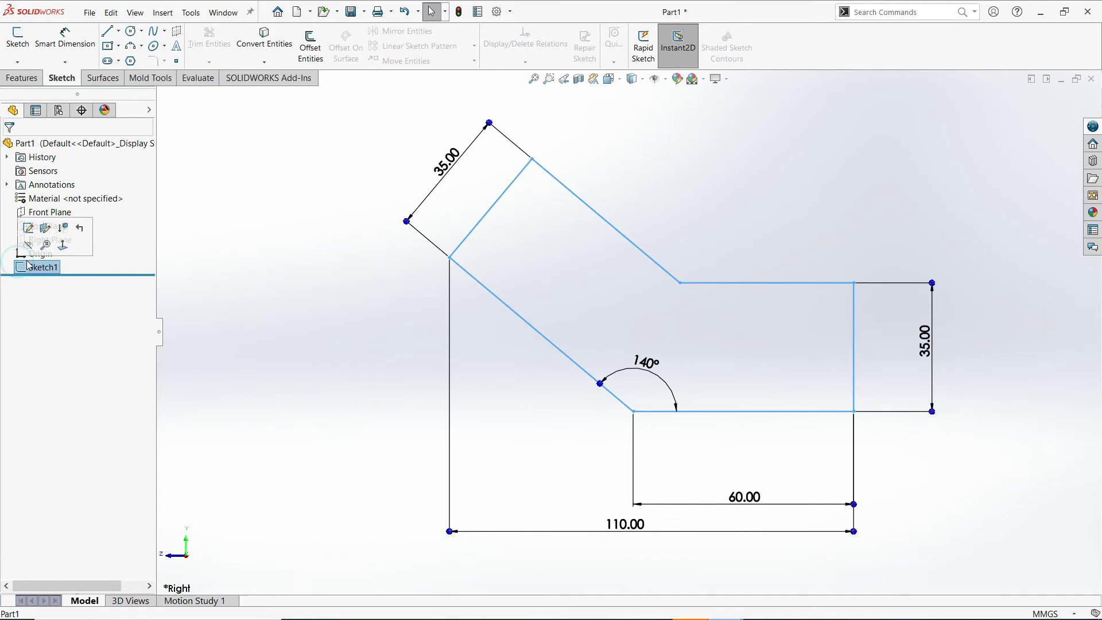
pyautogui.click(29, 231)
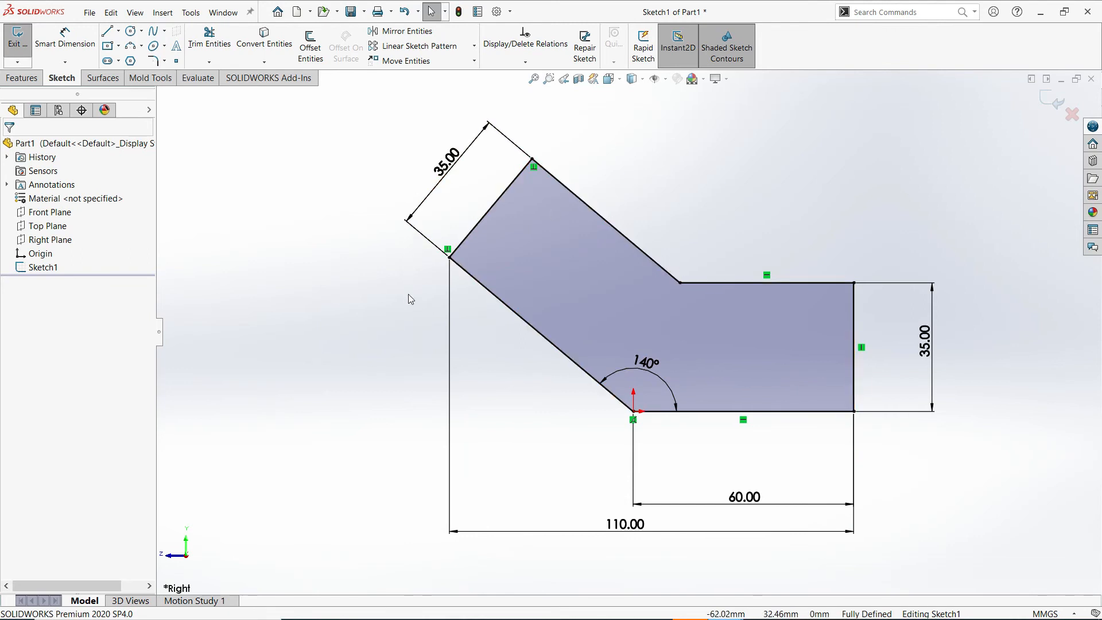
pyautogui.click(65, 39)
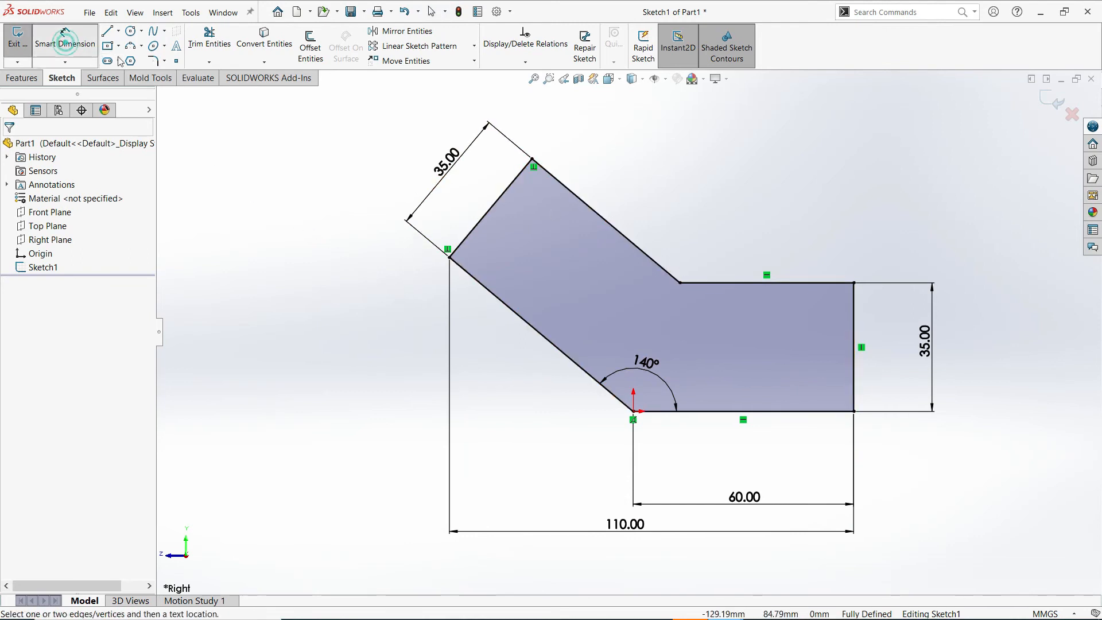
pyautogui.press('Escape')
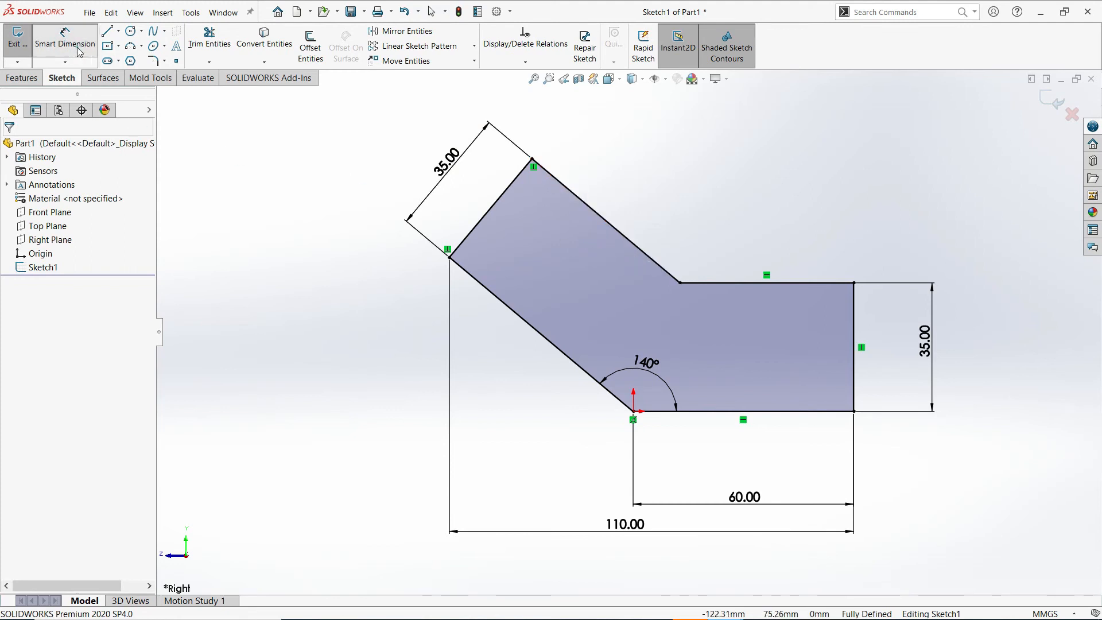
# Try to add a Horizontal relation to the upper horizontal line and the arm's upper angled line together.
pyautogui.click(525, 61)
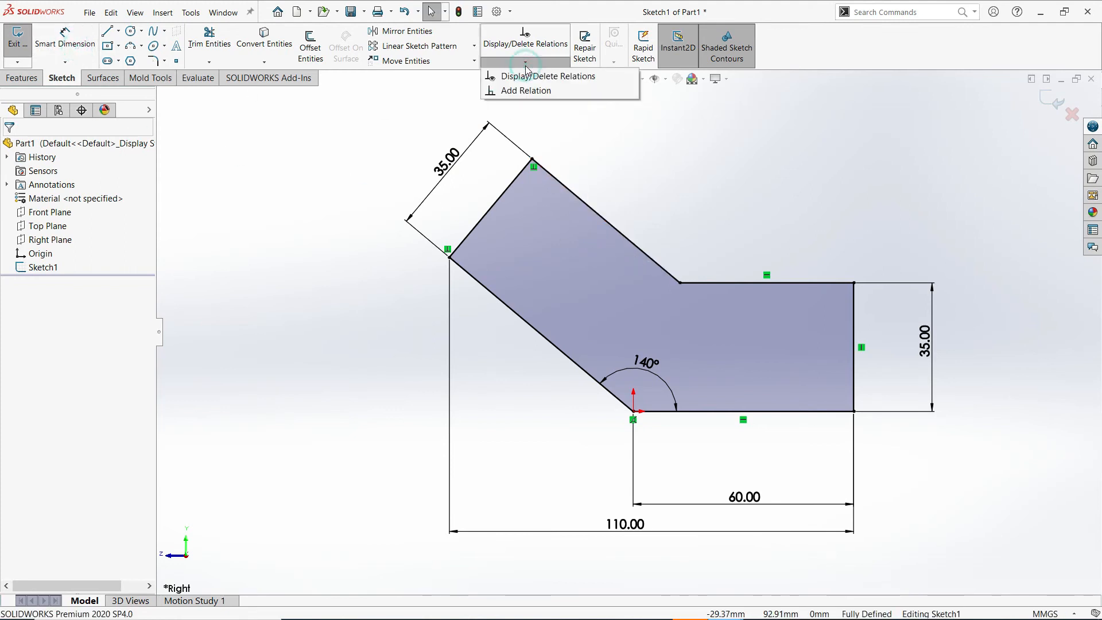
pyautogui.click(542, 92)
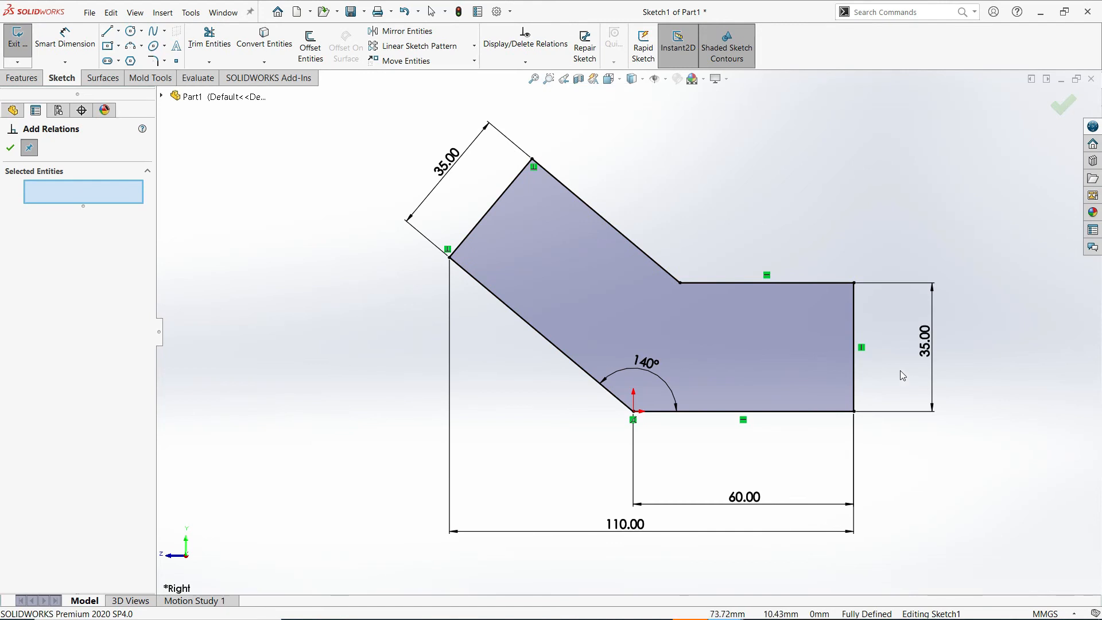
pyautogui.click(700, 281)
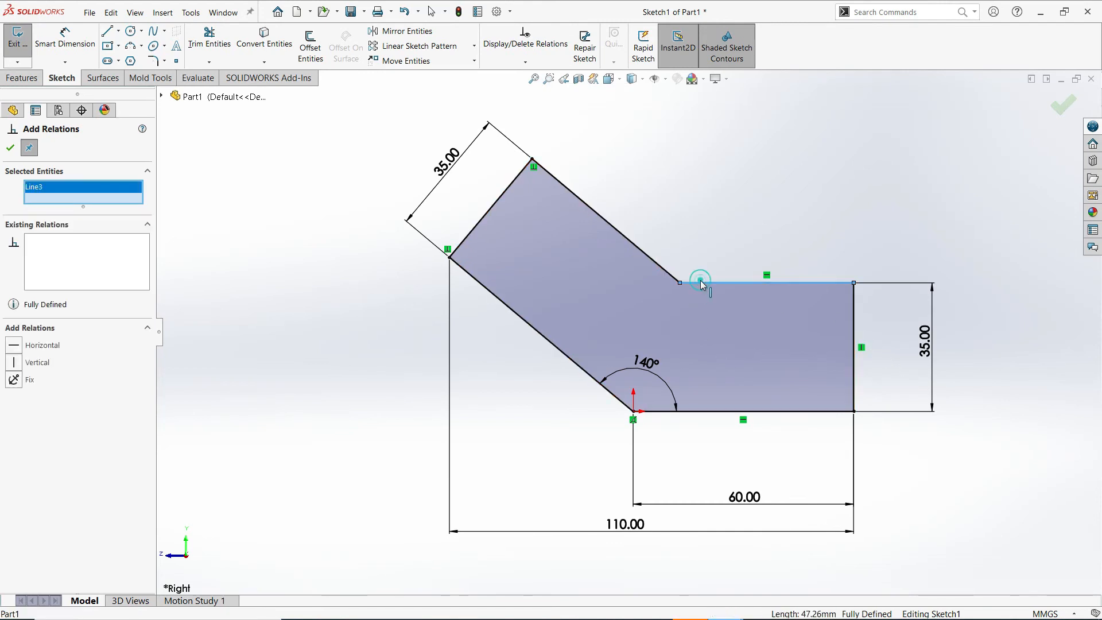
pyautogui.click(643, 252)
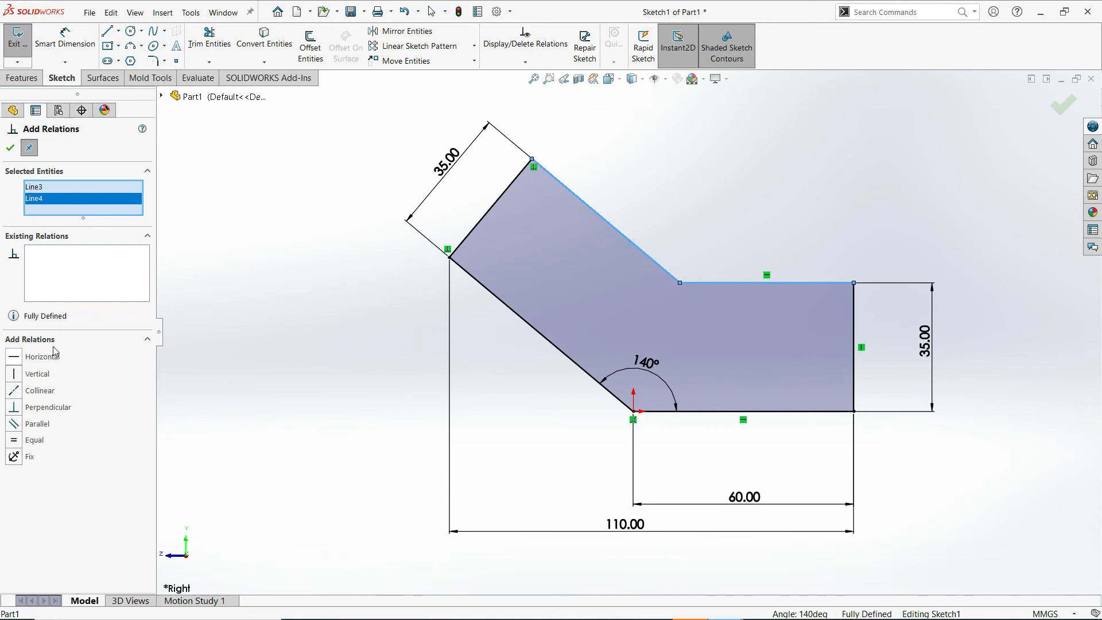
pyautogui.click(15, 358)
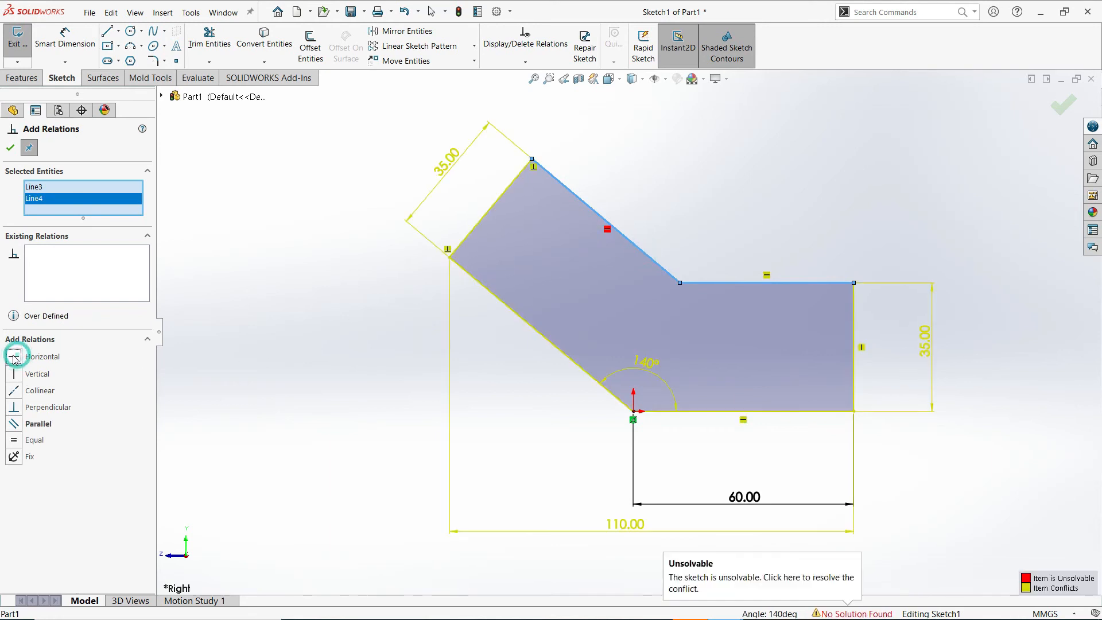
pyautogui.click(9, 148)
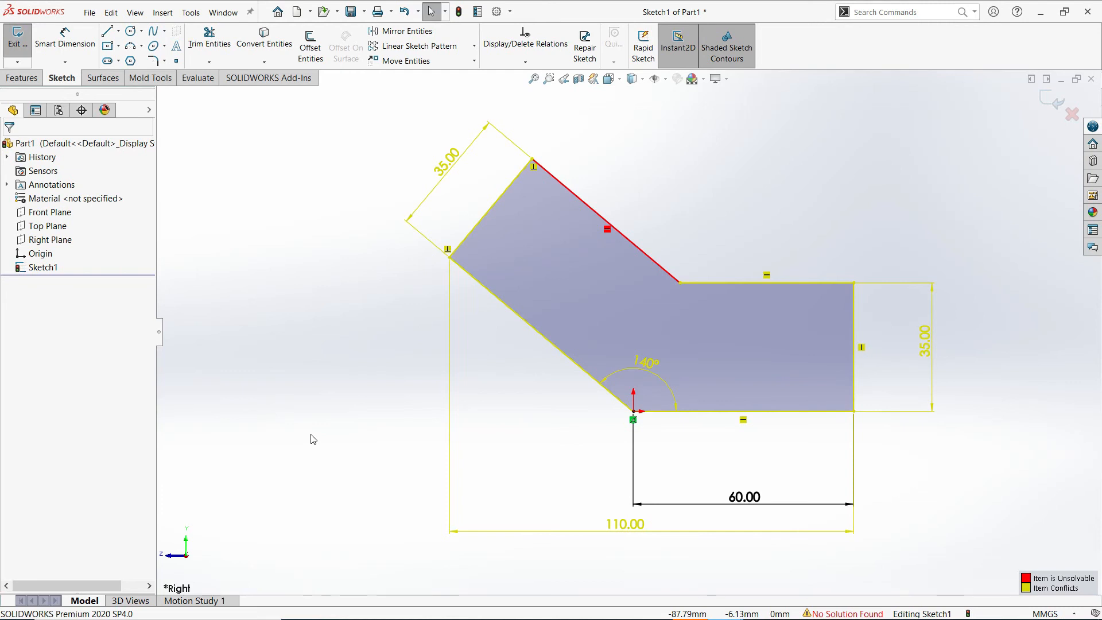
# Delete the conflicting Horizontal relation from the arm's upper angled line.
pyautogui.click(607, 229)
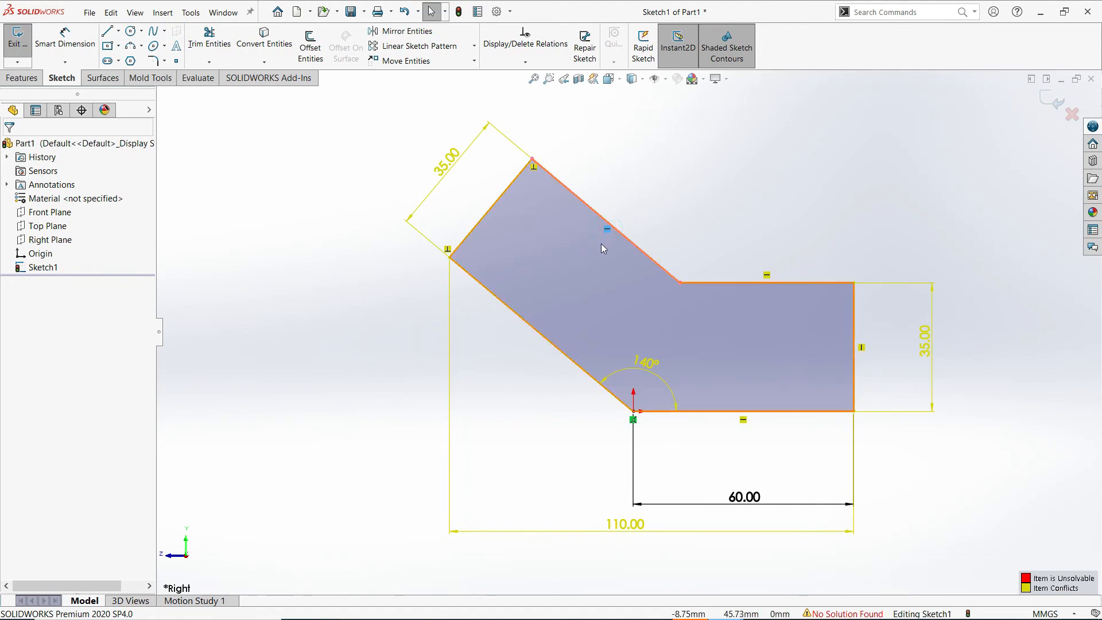
pyautogui.click(634, 214)
pyautogui.click(607, 229)
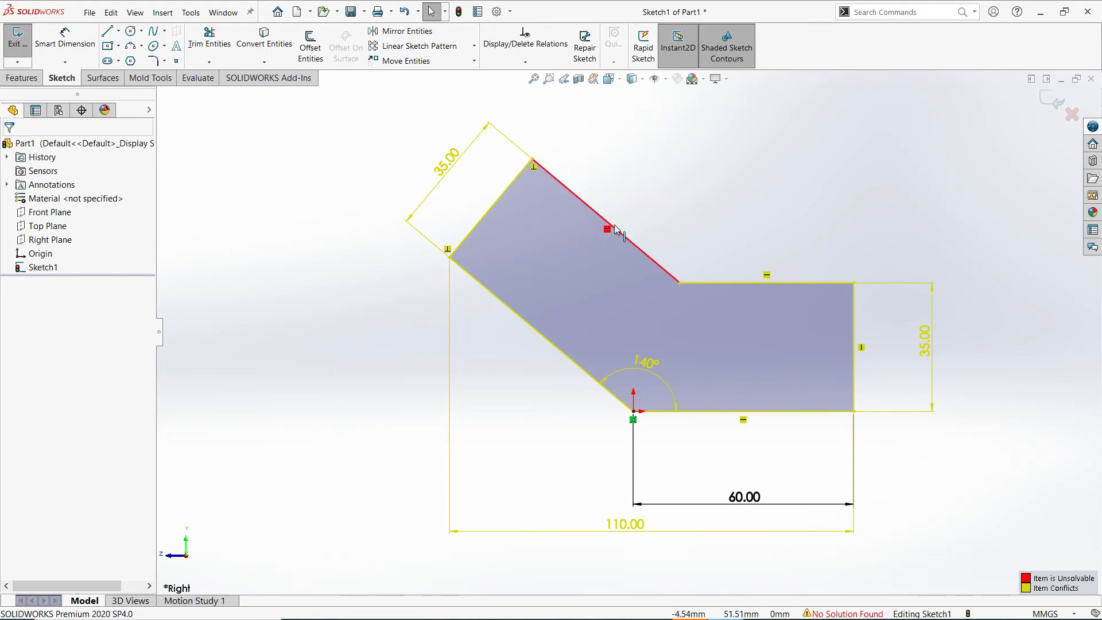
pyautogui.rightClick(607, 229)
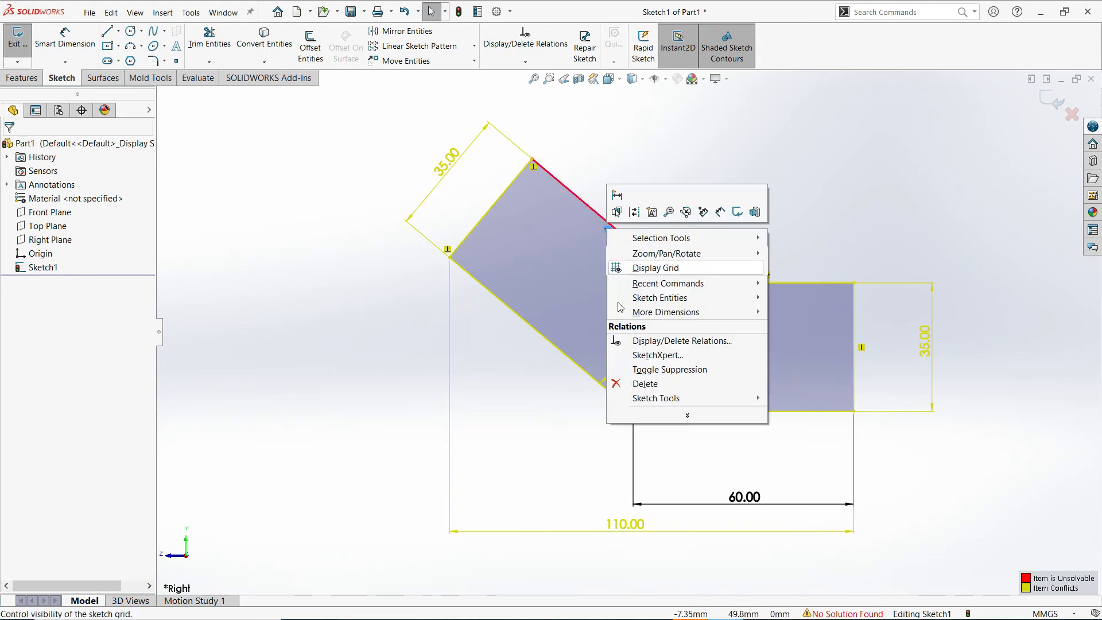
pyautogui.click(643, 390)
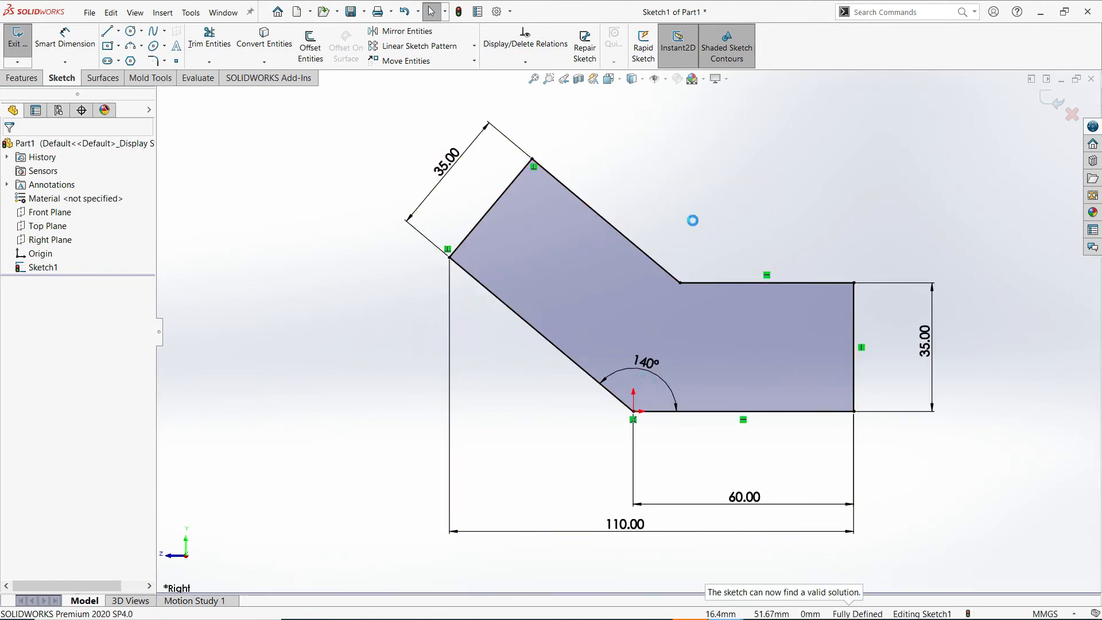